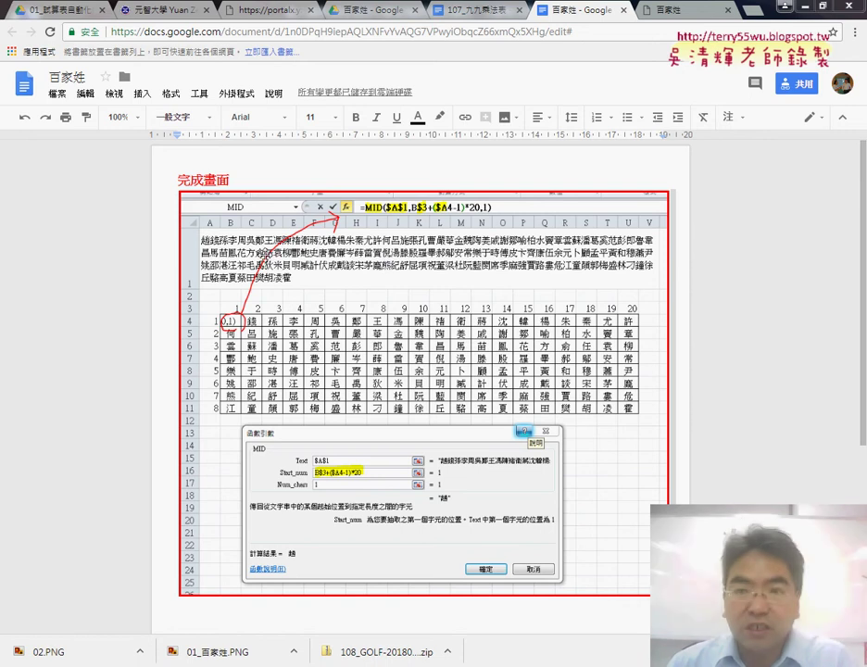
Open the blind.org.tw 百家姓 page from the Google results and select its first rows of surnames
{"action": "left_click", "coordinate": [680, 14]}
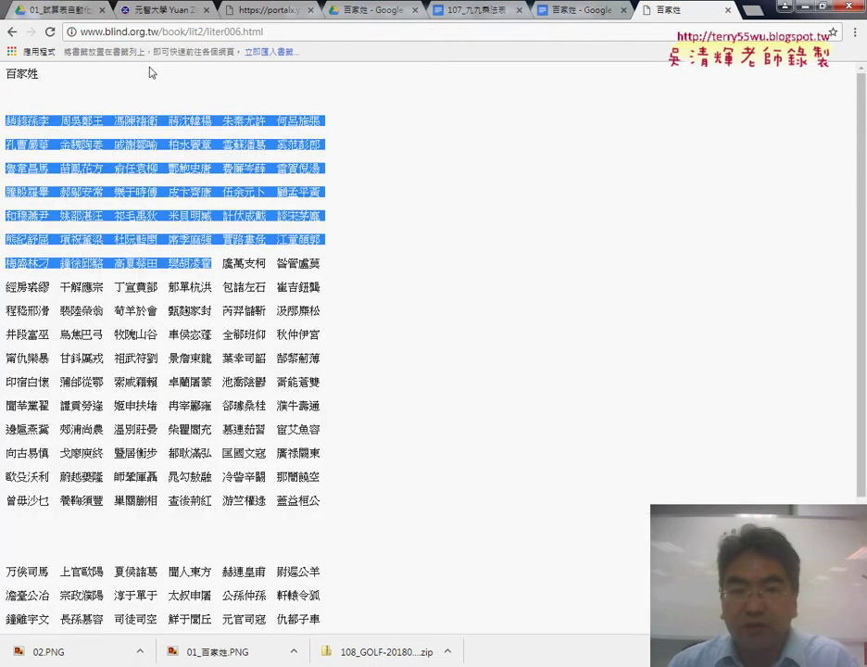
{"action": "left_click", "coordinate": [12, 33]}
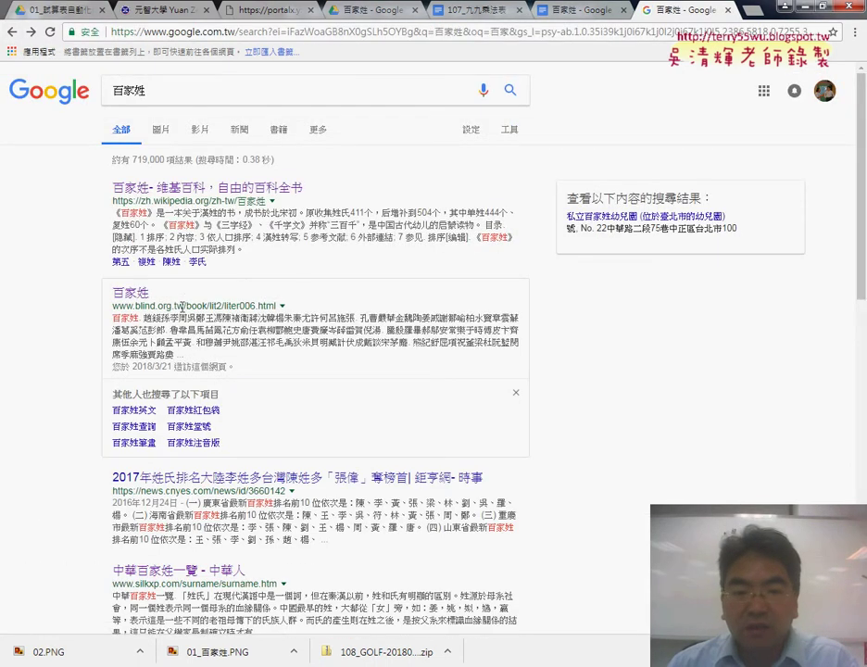
{"action": "scroll", "coordinate": [182, 306], "scroll_direction": "down", "scroll_amount": 3}
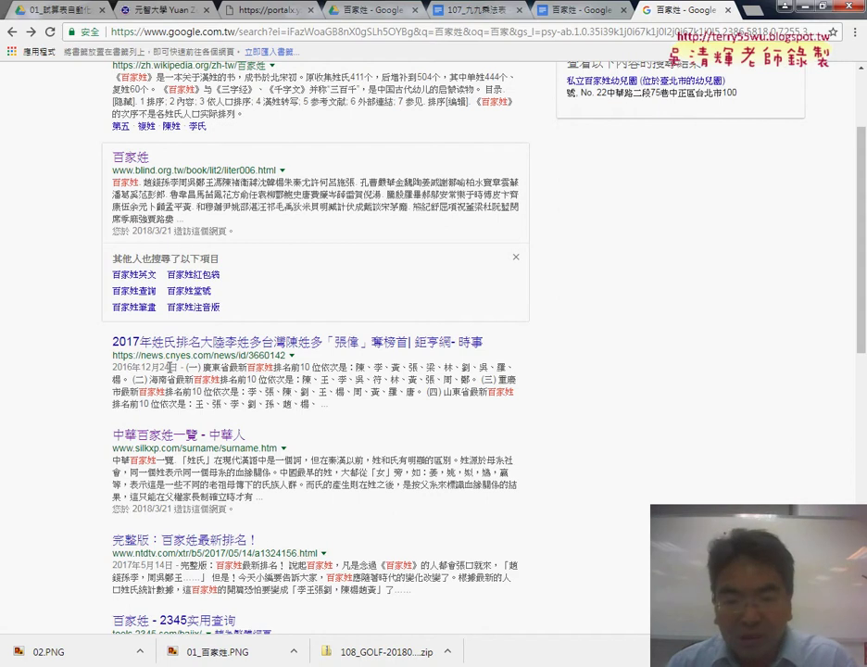
{"action": "left_click", "coordinate": [130, 160]}
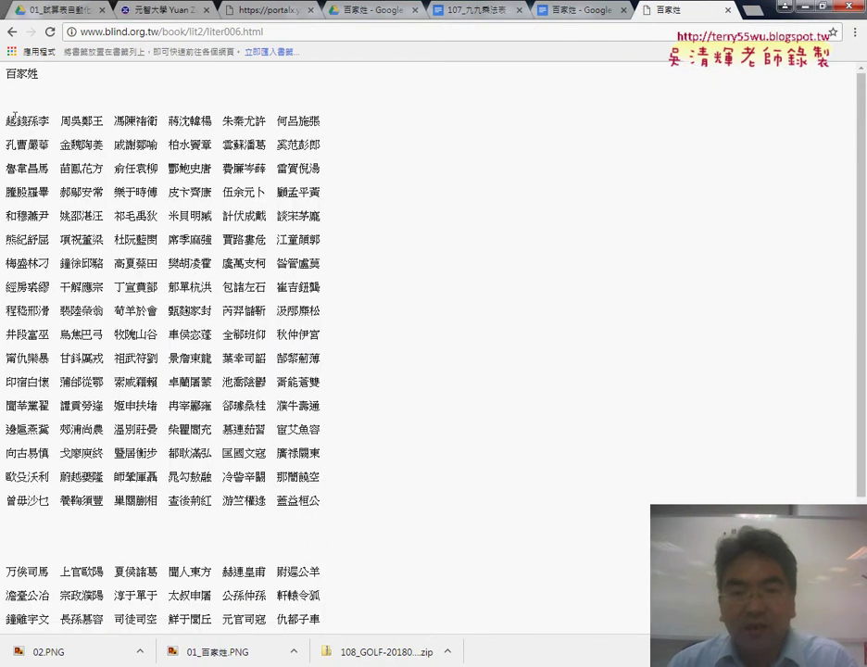
{"action": "left_click_drag", "start_coordinate": [5, 118], "coordinate": [204, 223]}
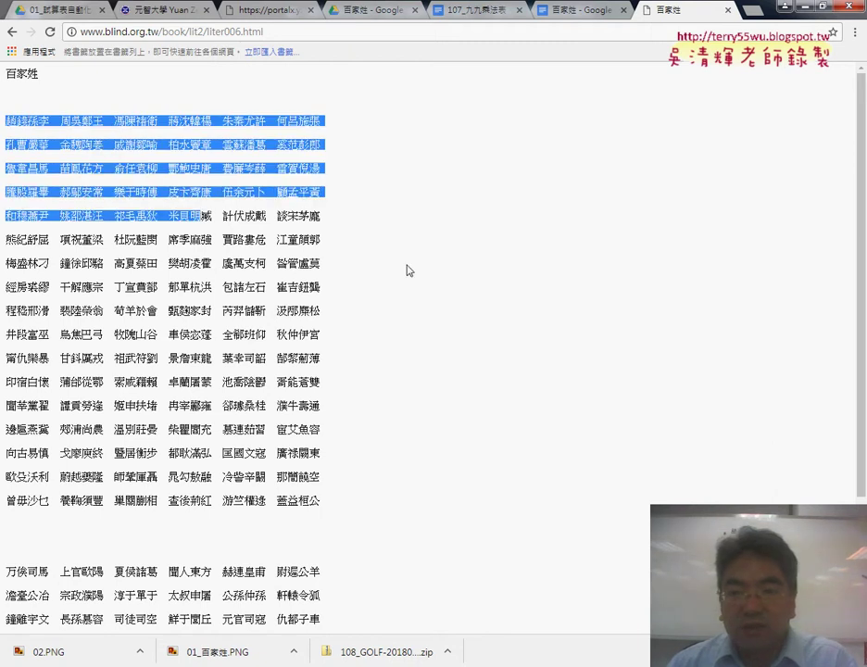
Return to the Google Docs 百家姓 document and find its 完成畫面 screenshot of the MID-formula surname grid
{"action": "left_click", "coordinate": [565, 11]}
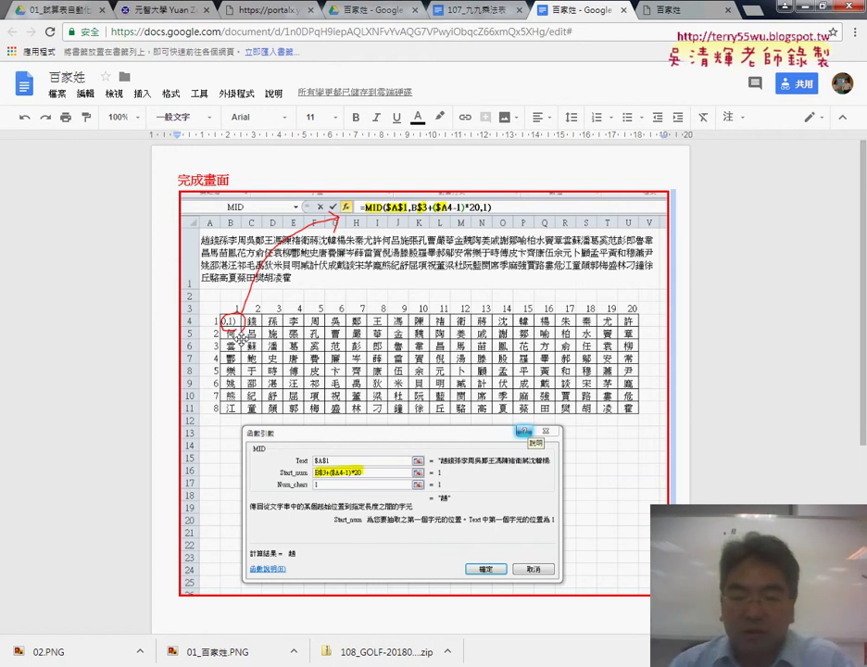
{"action": "scroll", "coordinate": [239, 340], "scroll_direction": "down", "scroll_amount": 1}
{"action": "scroll", "coordinate": [238, 347], "scroll_direction": "up", "scroll_amount": 1}
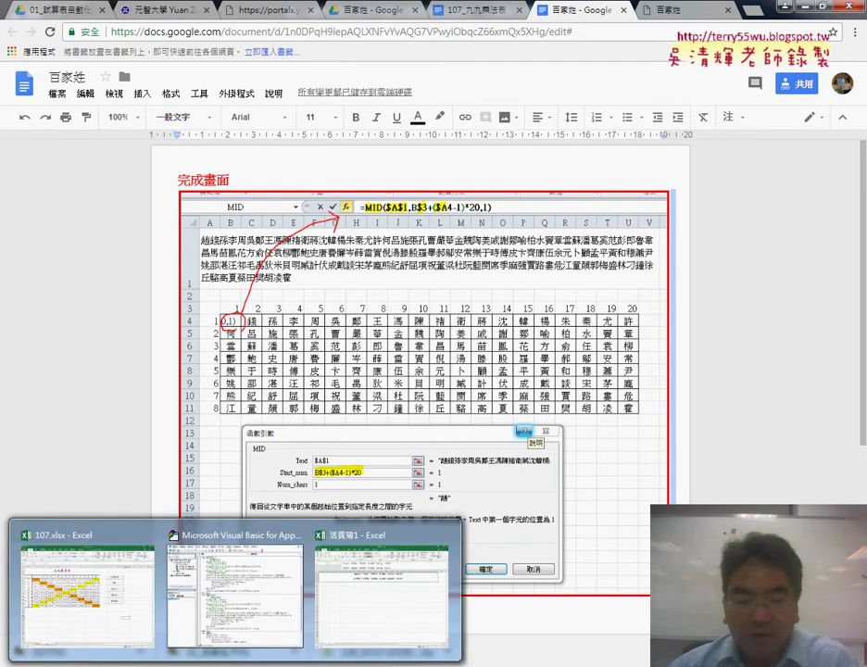
In 107.xlsx, try the 格式化2 diagonal colours on the table, then clear the colour formatting
{"action": "left_click", "coordinate": [151, 646]}
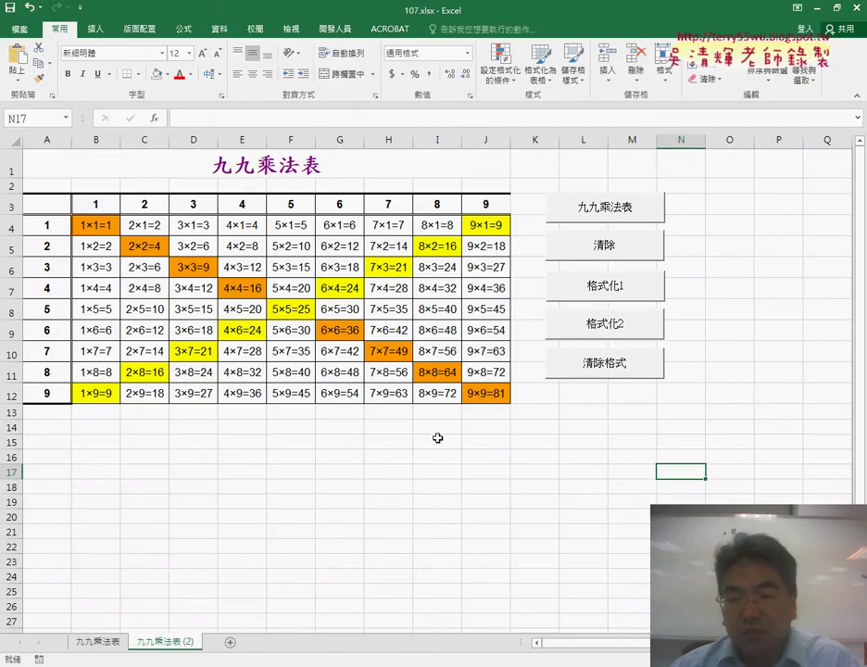
{"action": "left_click", "coordinate": [612, 368]}
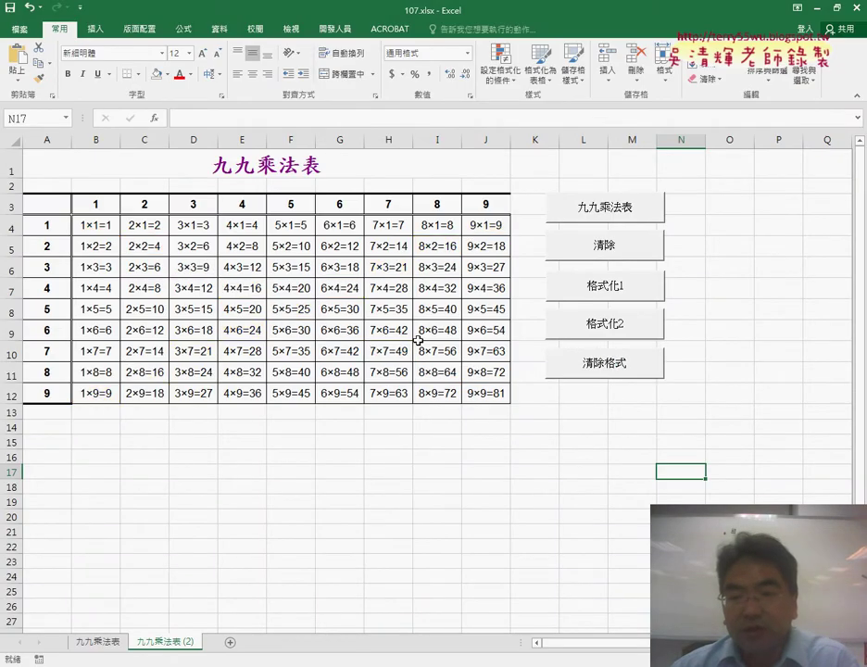
{"action": "left_click", "coordinate": [603, 289]}
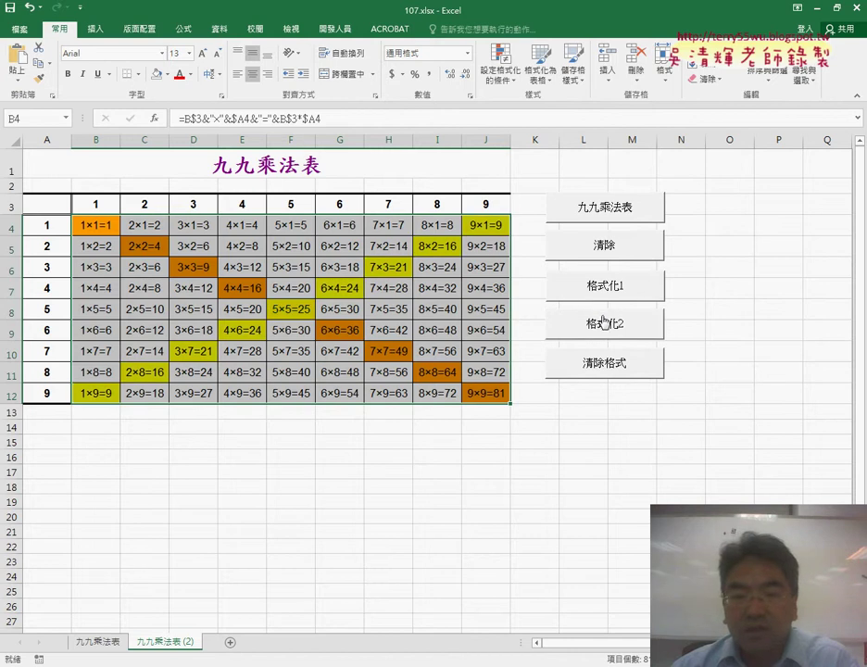
{"action": "left_click", "coordinate": [615, 363]}
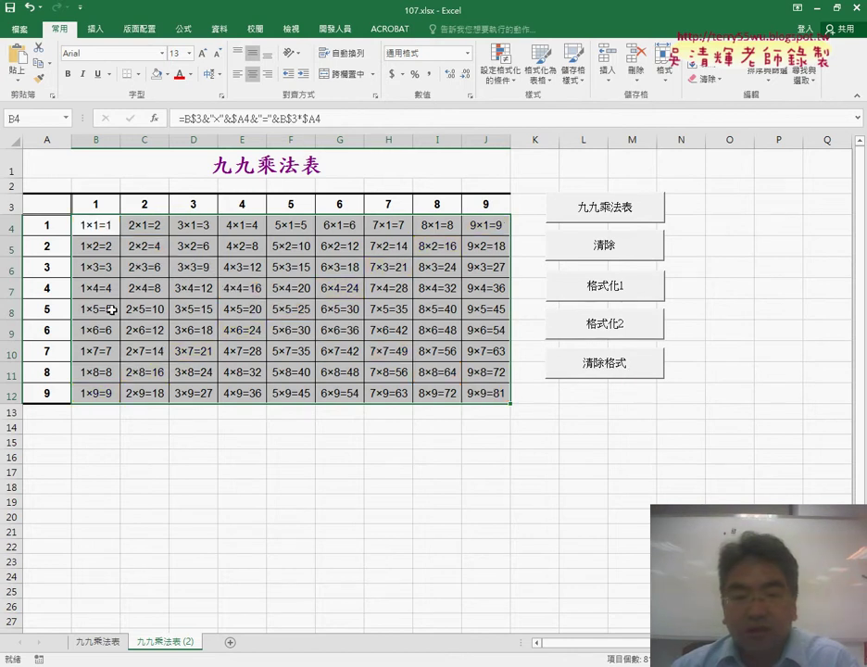
Select row 8 of the table (B8:J8), then column F (F4:F12)
{"action": "left_click_drag", "start_coordinate": [112, 310], "coordinate": [477, 329]}
{"action": "left_click_drag", "start_coordinate": [185, 309], "coordinate": [231, 309]}
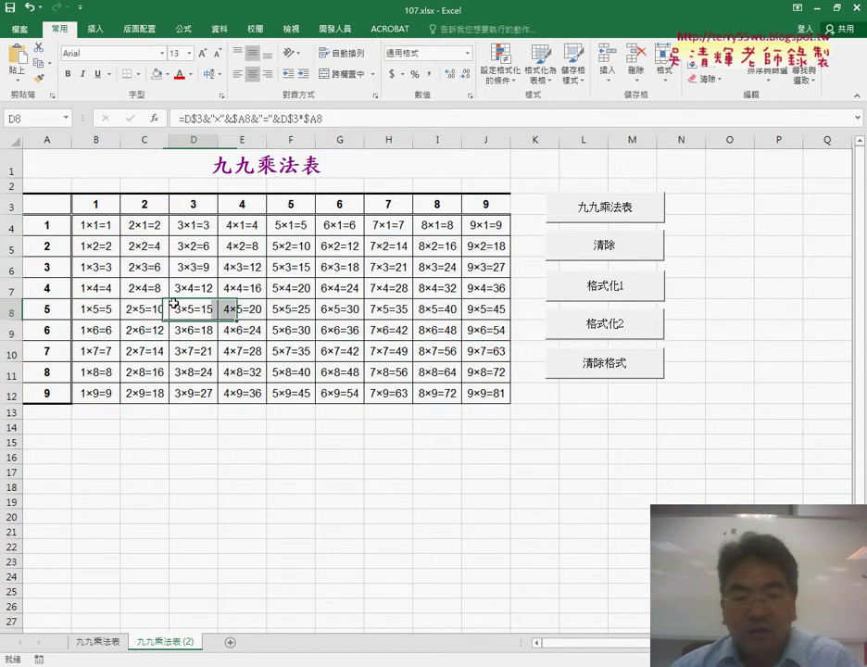
{"action": "left_click_drag", "start_coordinate": [88, 309], "coordinate": [479, 312]}
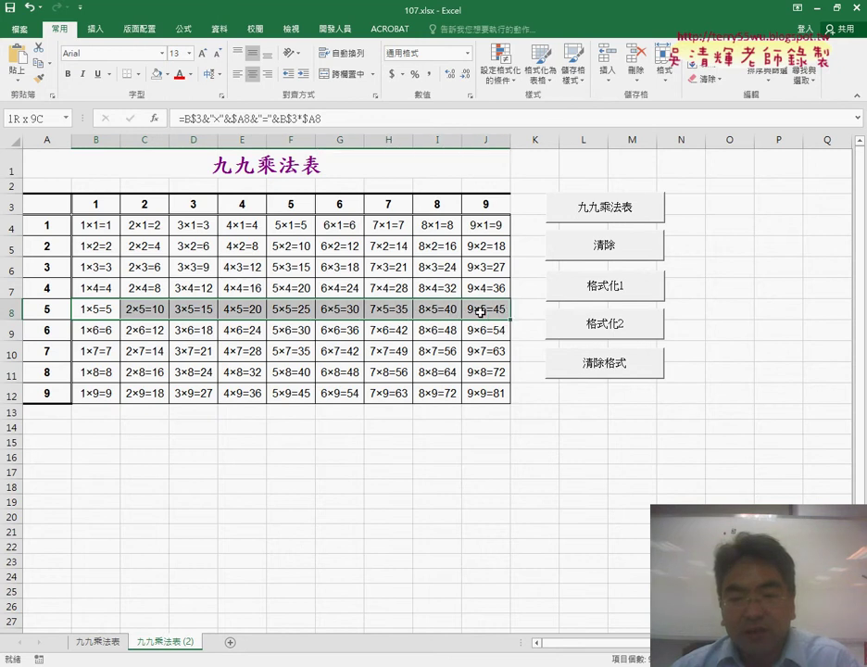
{"action": "left_click_drag", "start_coordinate": [286, 225], "coordinate": [282, 392]}
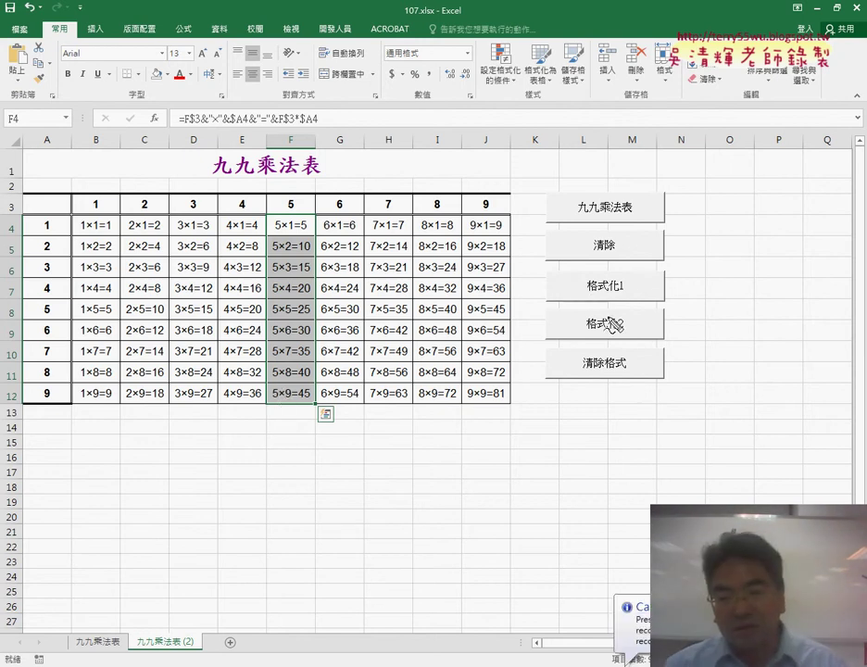
{"action": "left_click_drag", "start_coordinate": [611, 324], "coordinate": [619, 320]}
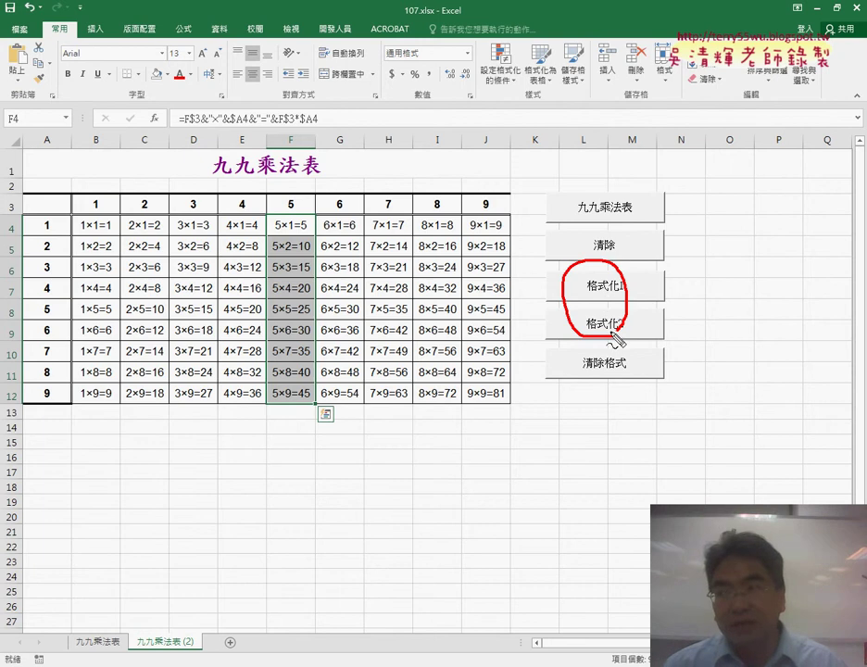
{"action": "mouse_move", "coordinate": [74, 315]}
{"action": "left_mouse_down"}
{"action": "mouse_move", "coordinate": [509, 331]}
{"action": "mouse_move", "coordinate": [92, 329]}
{"action": "left_mouse_up"}
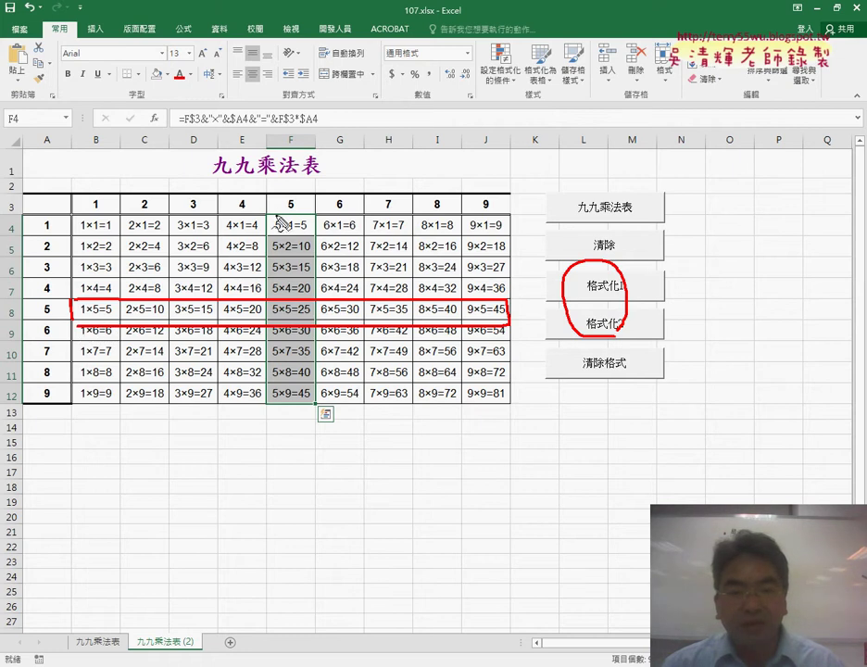
{"action": "left_click_drag", "start_coordinate": [268, 192], "coordinate": [268, 398]}
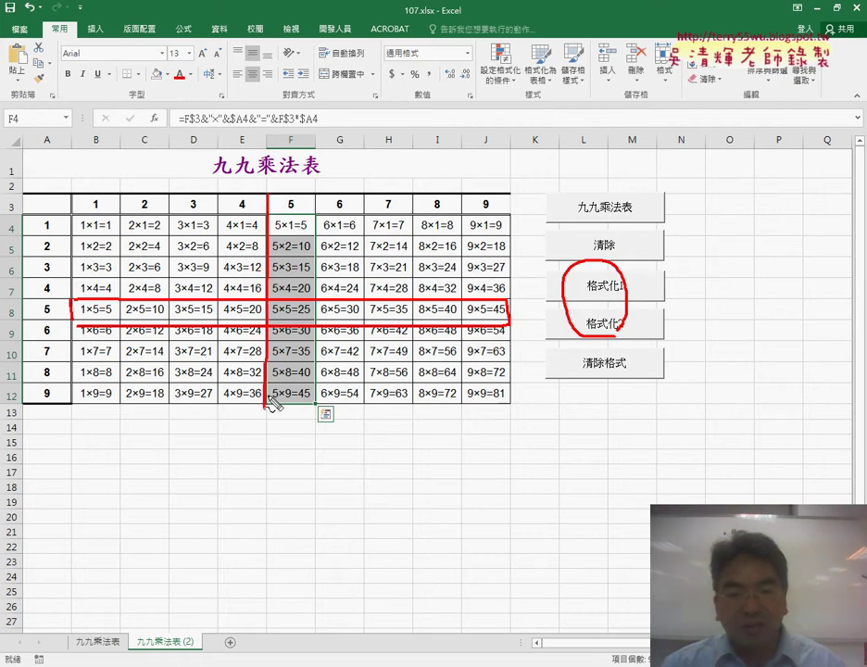
{"action": "mouse_move", "coordinate": [268, 197]}
{"action": "left_mouse_down"}
{"action": "mouse_move", "coordinate": [301, 199]}
{"action": "mouse_move", "coordinate": [317, 306]}
{"action": "mouse_move", "coordinate": [278, 408]}
{"action": "left_mouse_up"}
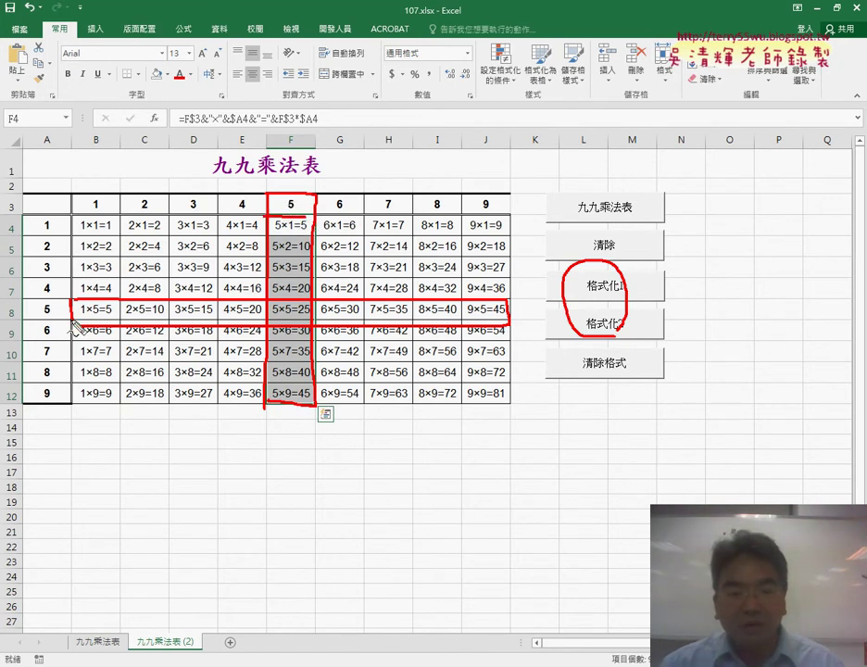
{"action": "left_click_drag", "start_coordinate": [48, 326], "coordinate": [51, 326]}
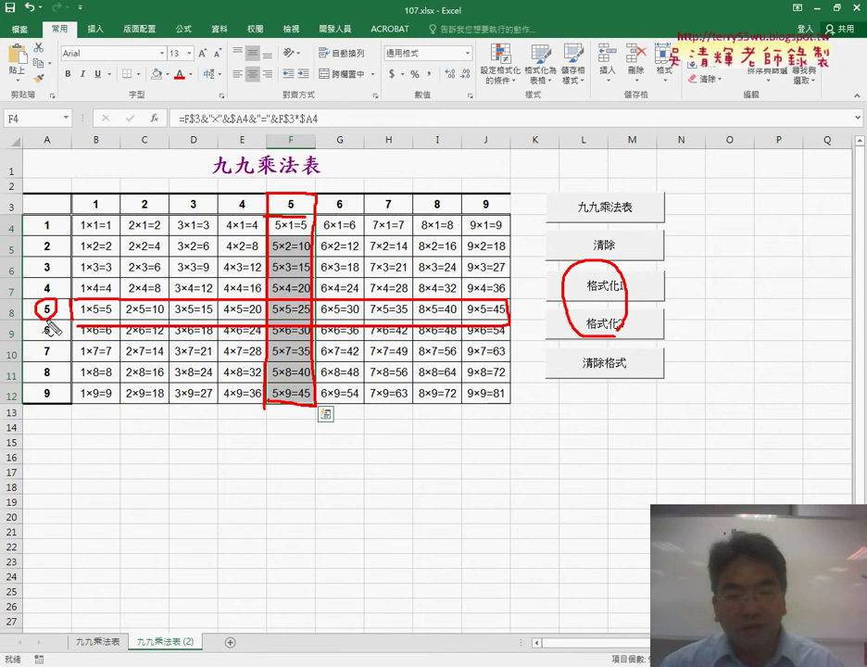
{"action": "left_click_drag", "start_coordinate": [296, 191], "coordinate": [304, 195]}
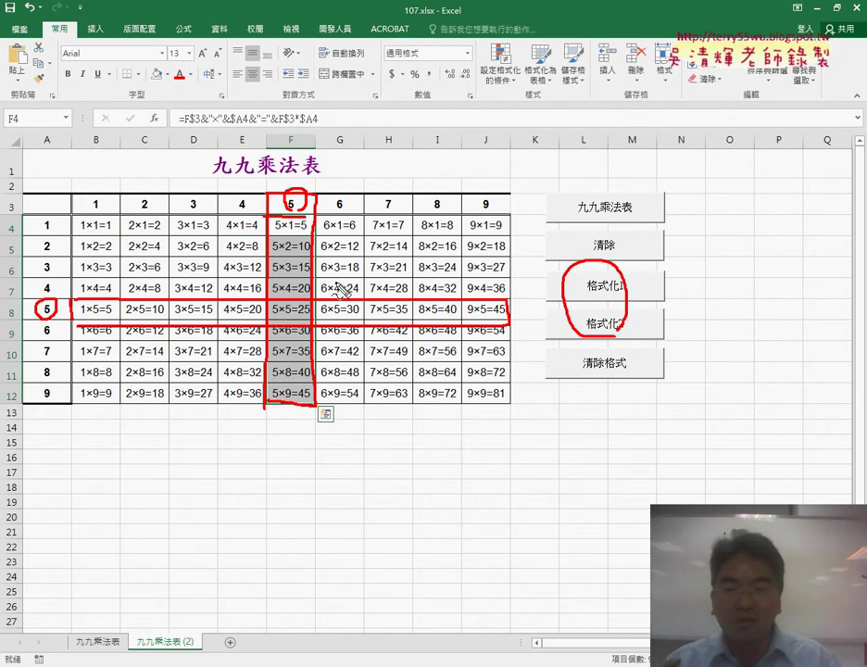
{"action": "mouse_move", "coordinate": [594, 463]}
{"action": "left_mouse_down"}
{"action": "mouse_move", "coordinate": [622, 395]}
{"action": "mouse_move", "coordinate": [591, 471]}
{"action": "left_mouse_up"}
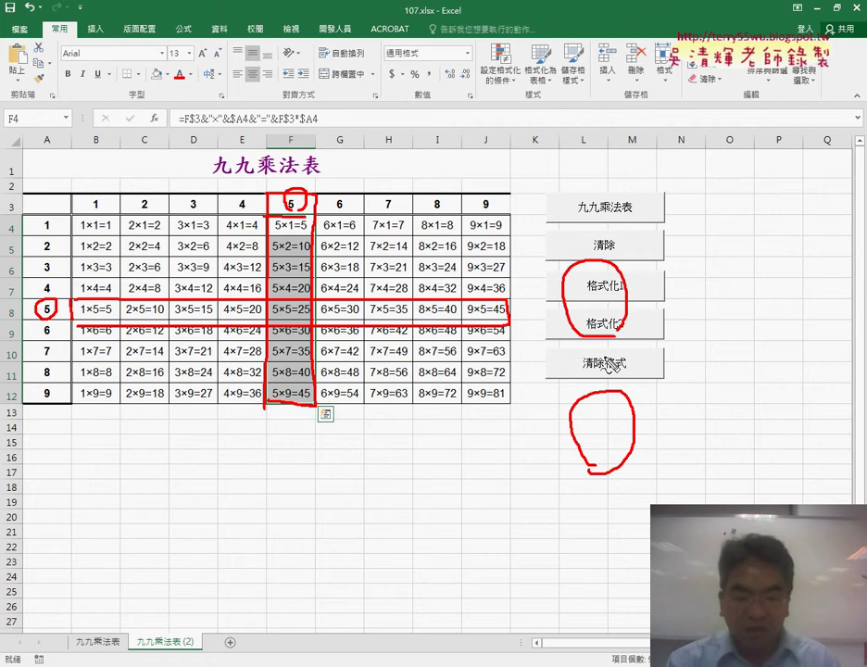
{"action": "key", "text": "Escape"}
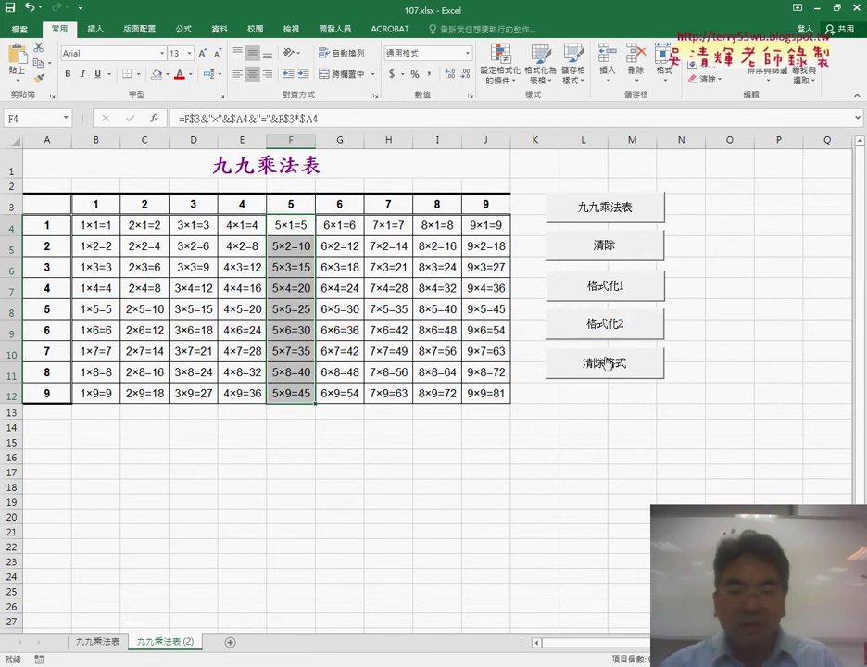
On the 九九乘法表 sheet, inspect the B4 formula and headers B3 and A4, then start copying the sheet
{"action": "left_click", "coordinate": [98, 642]}
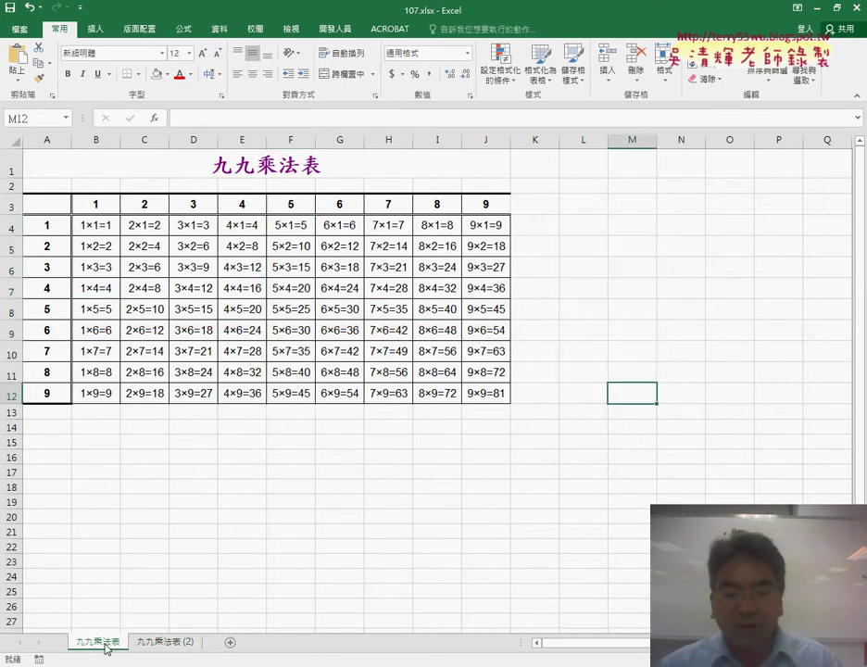
{"action": "left_click", "coordinate": [150, 645]}
{"action": "left_click", "coordinate": [93, 641]}
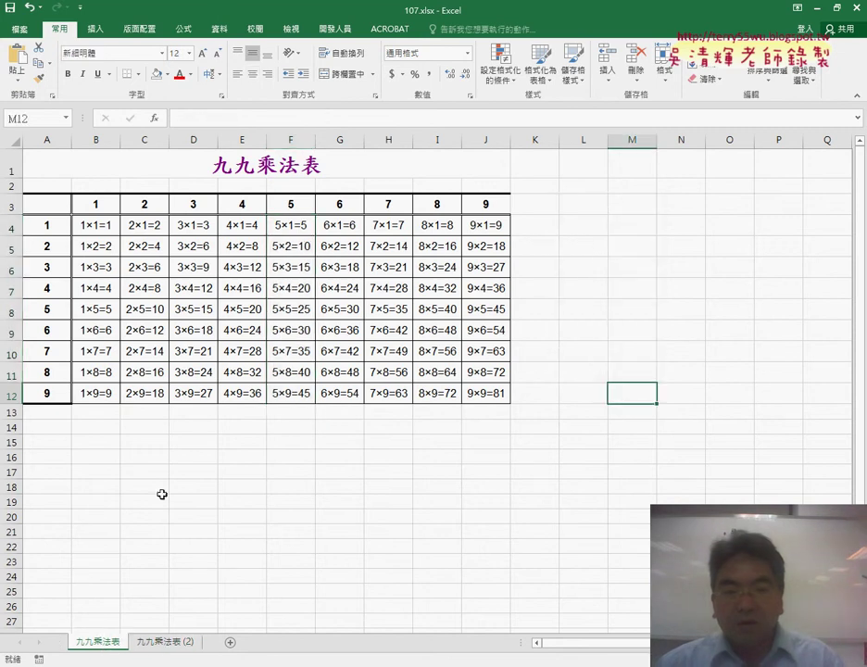
{"action": "left_click", "coordinate": [102, 230]}
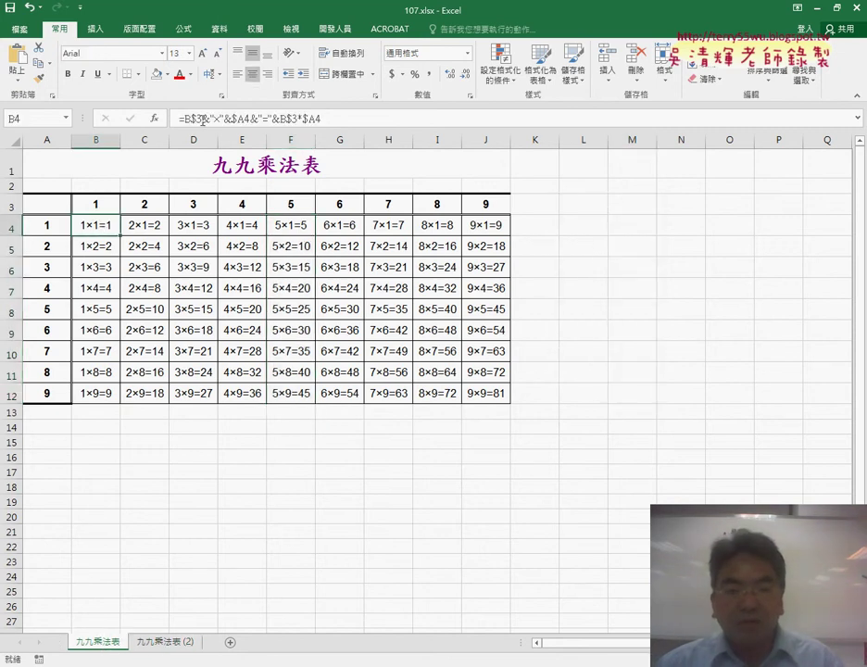
{"action": "left_click", "coordinate": [97, 204]}
{"action": "left_click", "coordinate": [58, 228]}
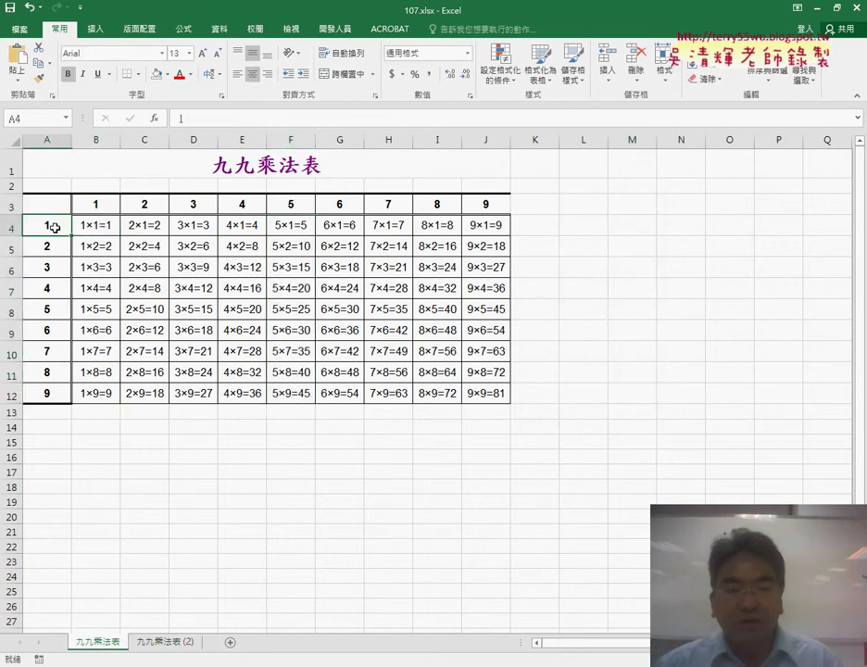
{"action": "left_click", "coordinate": [95, 204]}
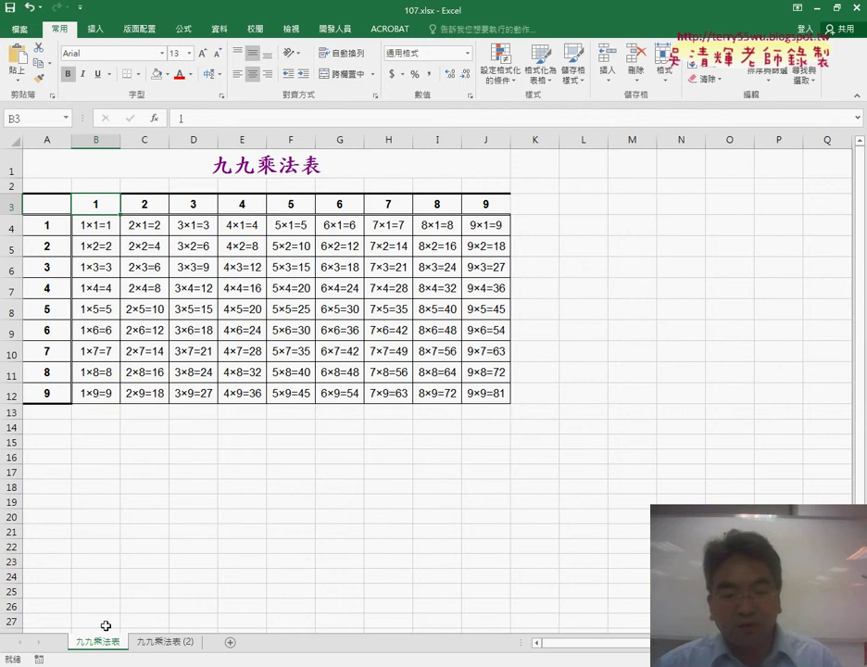
{"action": "left_click_drag", "start_coordinate": [122, 643], "coordinate": [150, 635]}
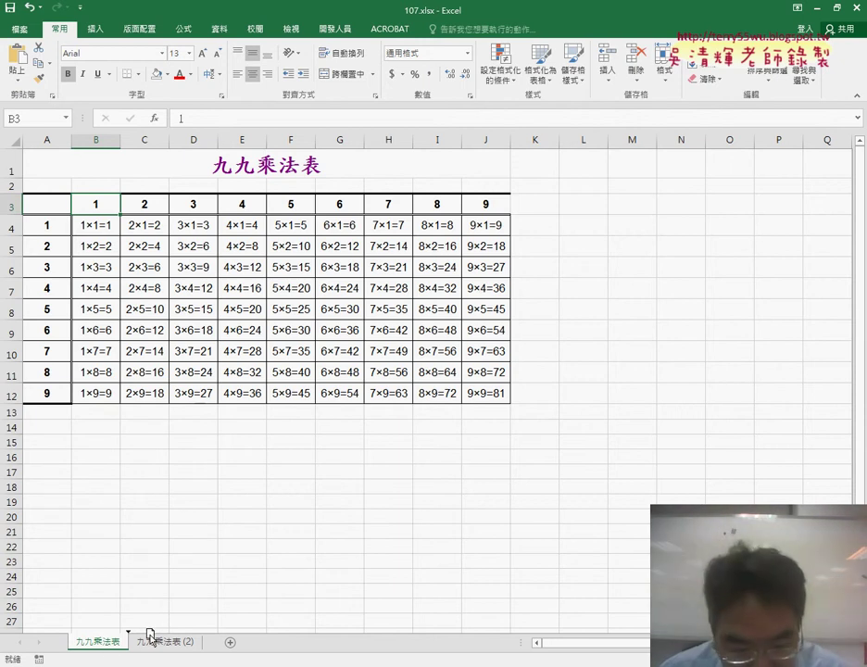
Drop a copy of the 九九乘法表 sheet and rename it to 九九乘法表 (COLUMN&ROW)
{"action": "left_click_drag", "start_coordinate": [150, 636], "coordinate": [147, 640]}
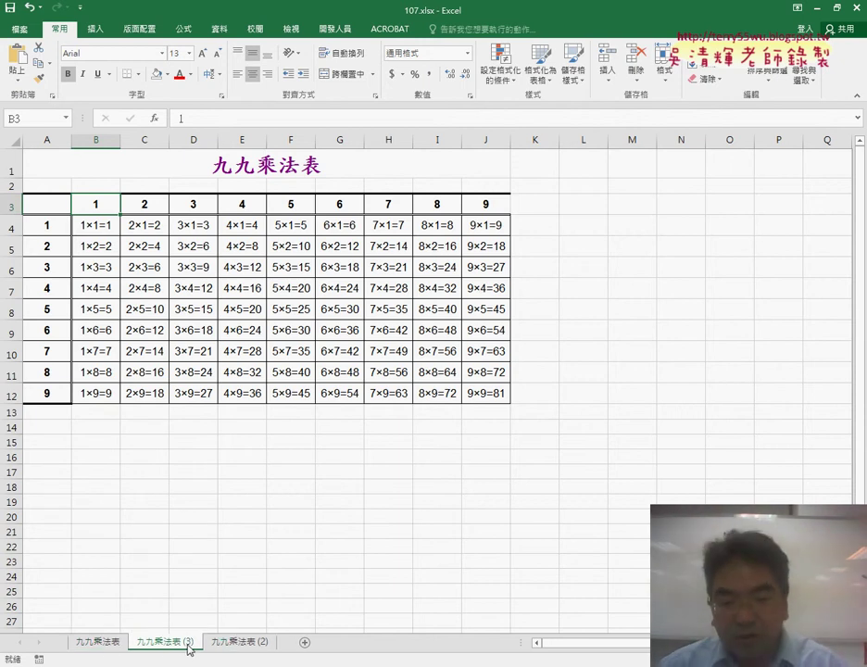
{"action": "double_click", "coordinate": [167, 642]}
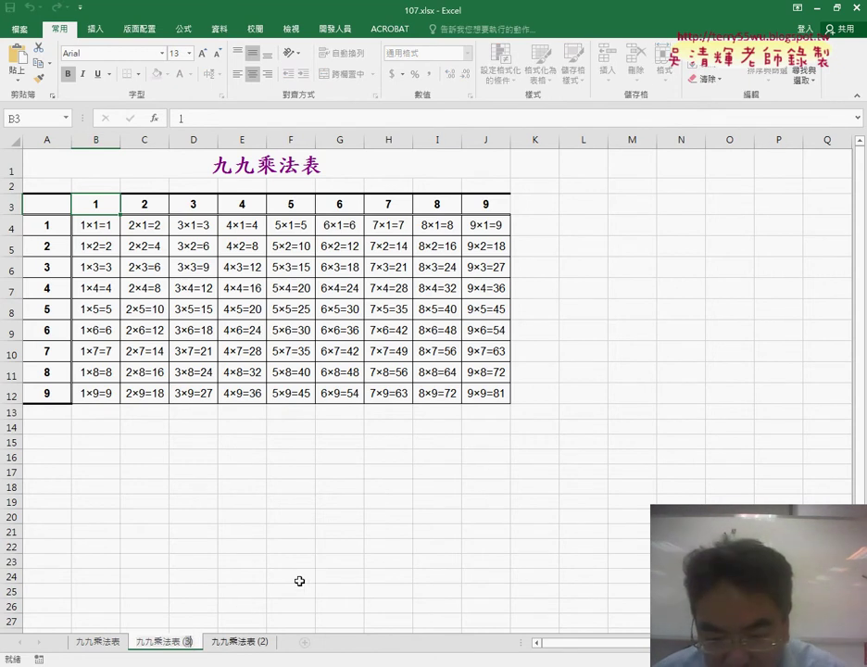
{"action": "type", "text": "COLUMN"}
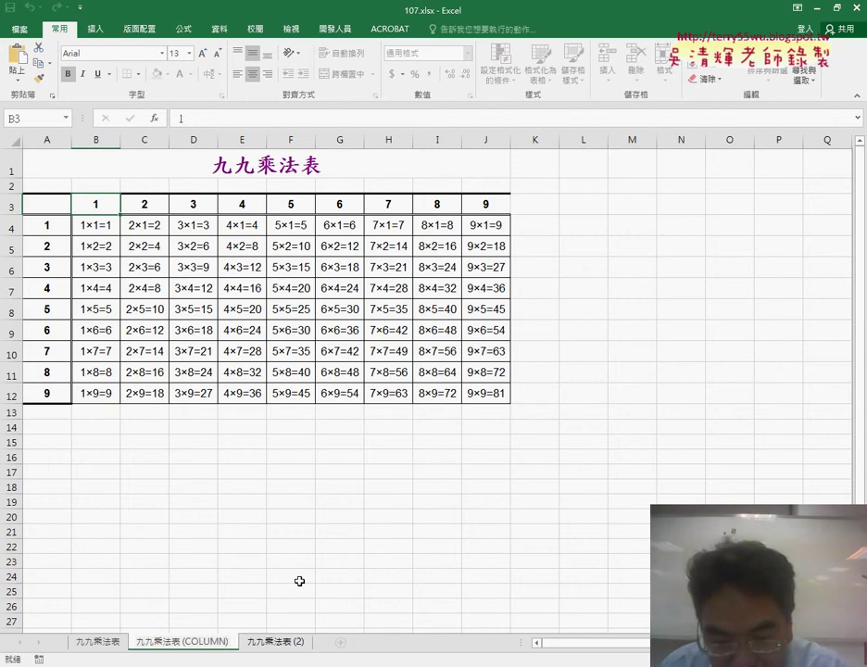
{"action": "type", "text": "&ROW"}
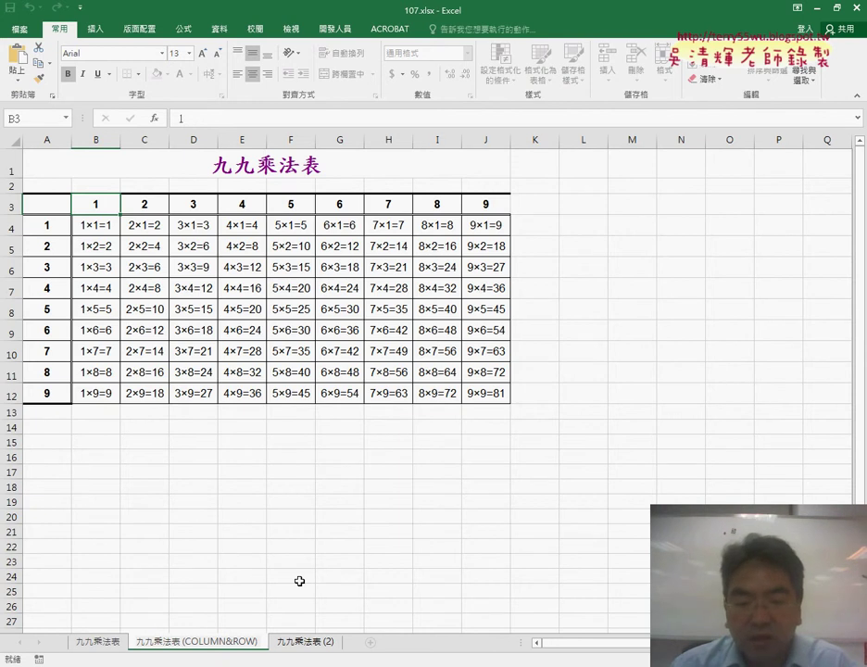
{"action": "key", "text": "Return"}
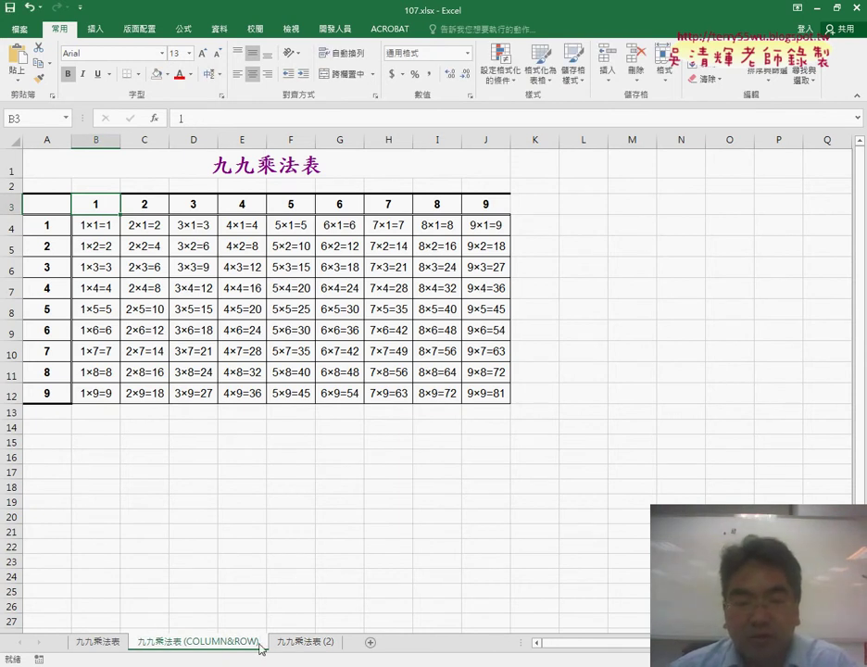
Delete header row 3 and header column A, then select the resulting #REF! range A3:I11
{"action": "left_click", "coordinate": [9, 202]}
{"action": "right_click", "coordinate": [44, 200]}
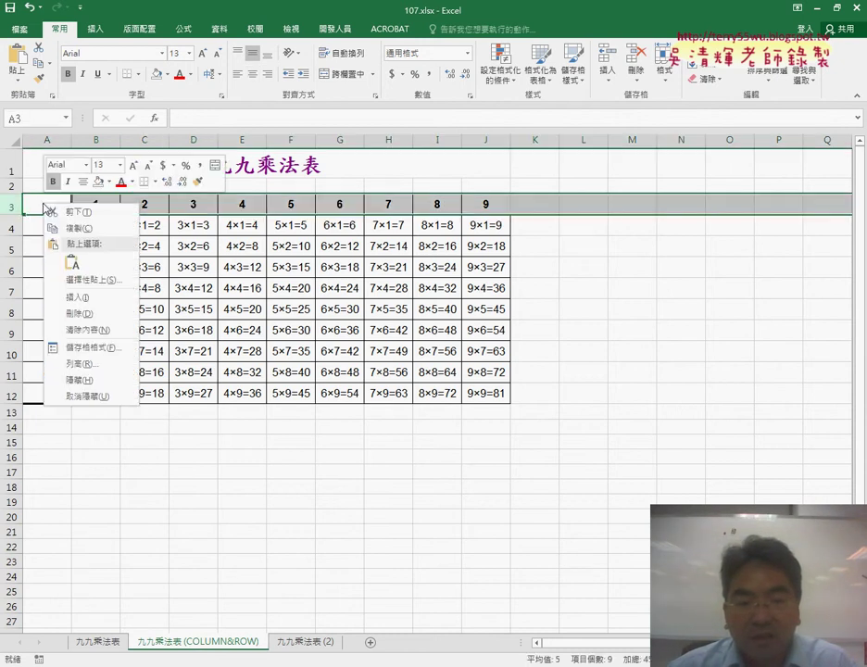
{"action": "left_click", "coordinate": [74, 312]}
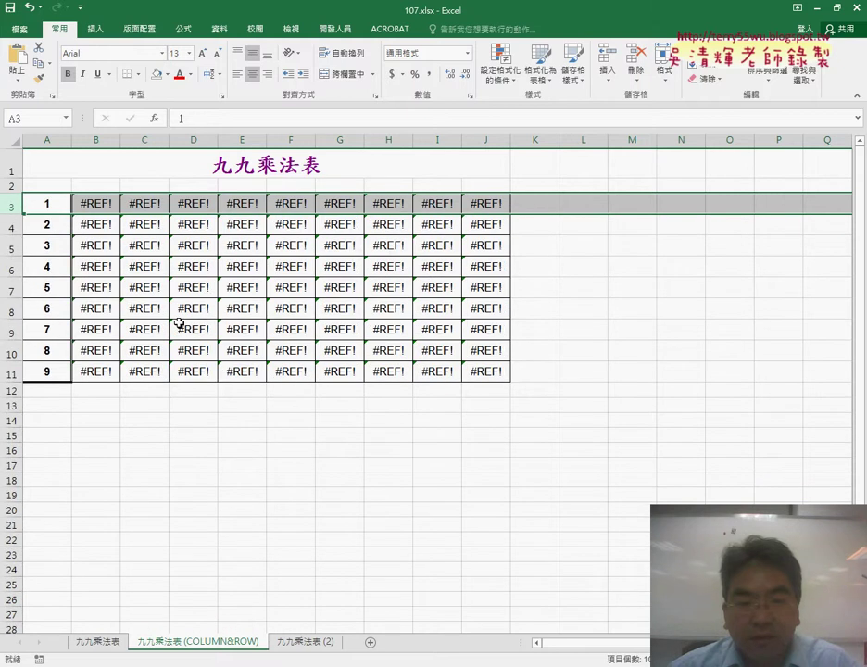
{"action": "left_click", "coordinate": [46, 139]}
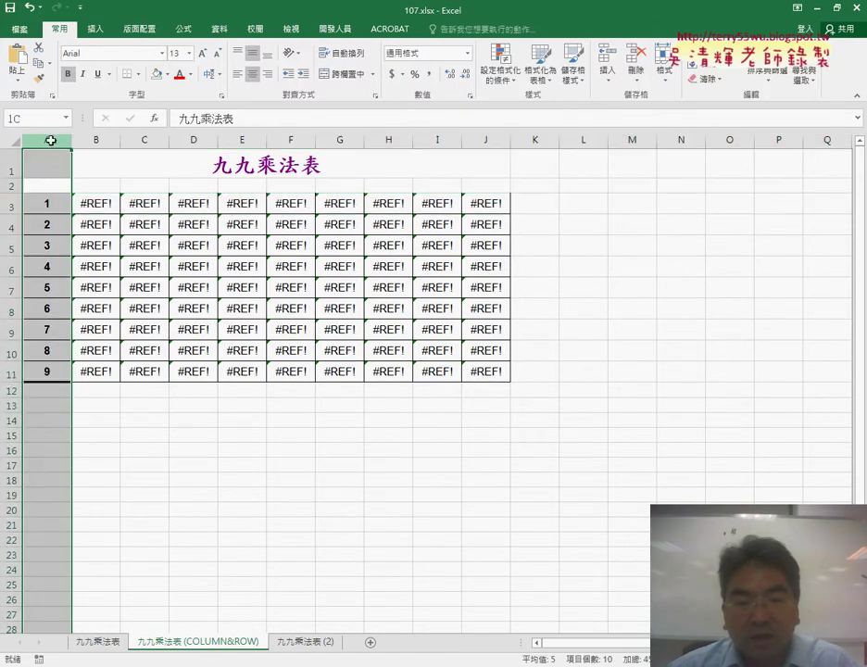
{"action": "right_click", "coordinate": [48, 281]}
{"action": "left_click", "coordinate": [83, 388]}
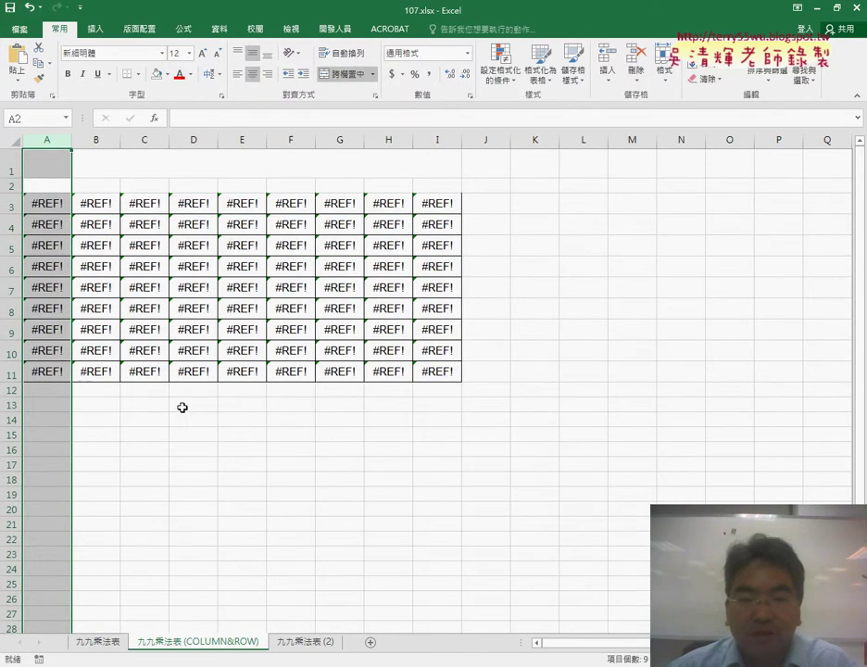
{"action": "left_click_drag", "start_coordinate": [54, 202], "coordinate": [452, 372]}
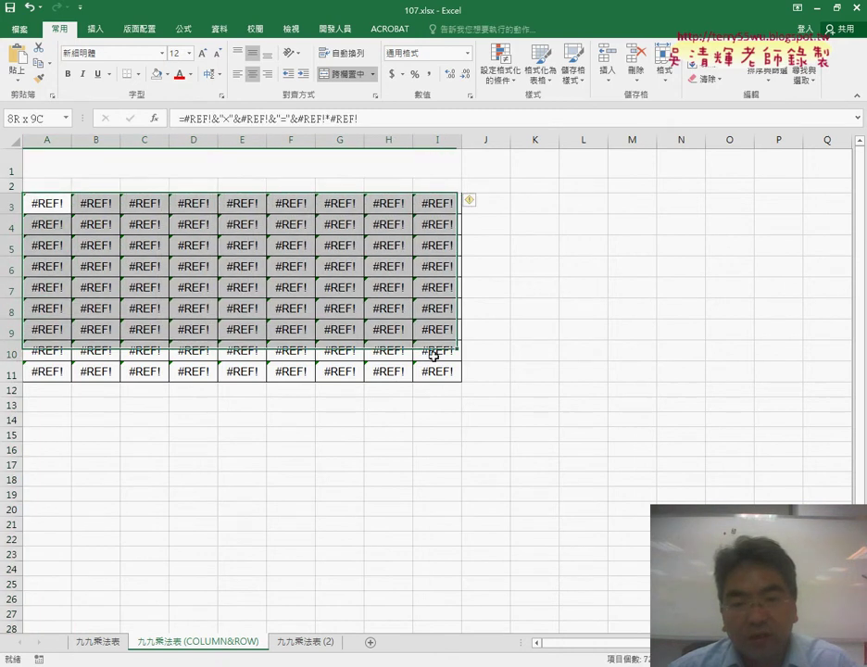
Clear the #REF! contents from A3:I11, leaving an empty bordered grid
{"action": "key", "text": "Delete"}
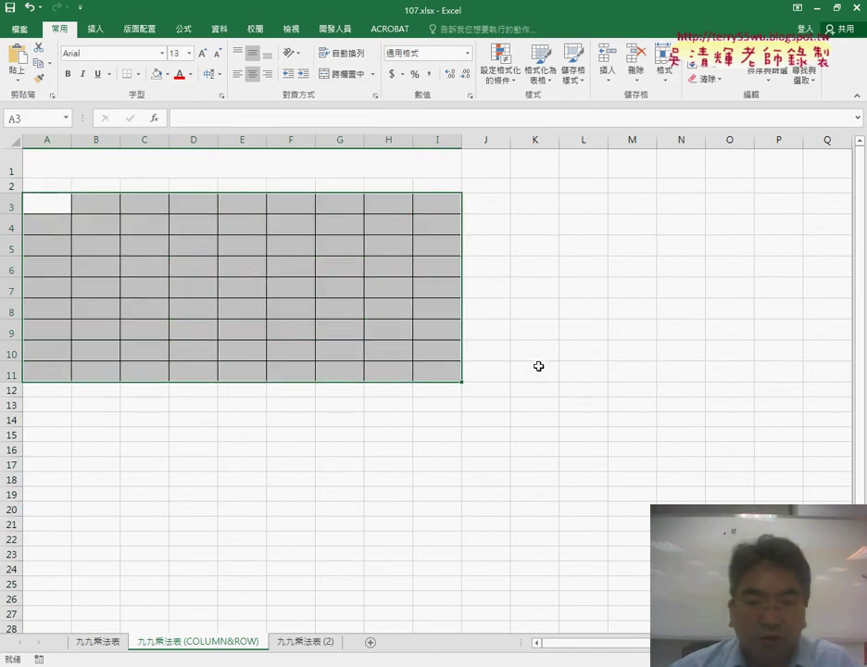
{"action": "left_click", "coordinate": [638, 370]}
{"action": "left_click", "coordinate": [217, 165]}
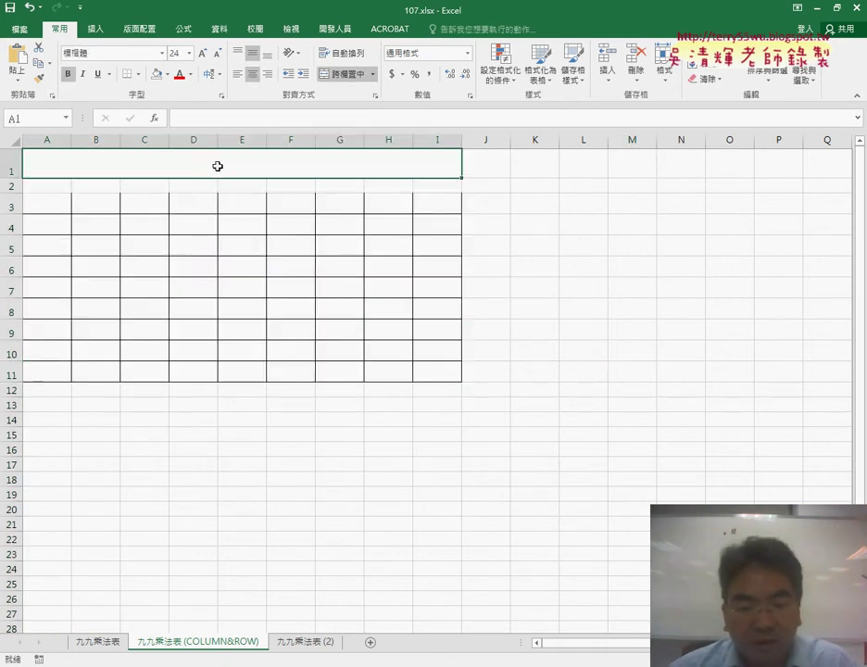
Copy the title text 九九乘法表 from cell A1 of the original sheet
{"action": "left_click", "coordinate": [96, 641]}
{"action": "left_click", "coordinate": [213, 163]}
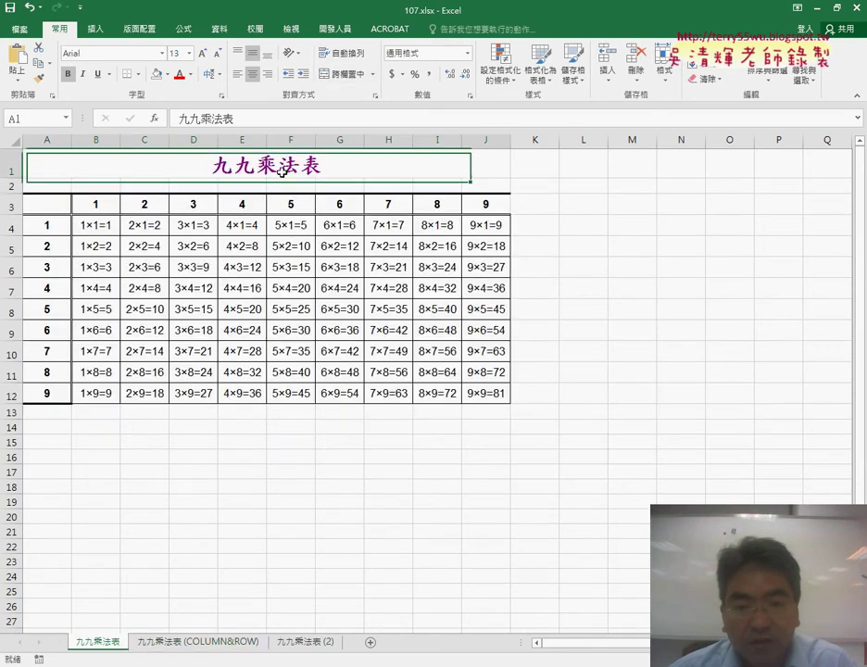
{"action": "left_click_drag", "start_coordinate": [268, 118], "coordinate": [190, 118]}
{"action": "right_click", "coordinate": [193, 121]}
{"action": "left_click", "coordinate": [223, 143]}
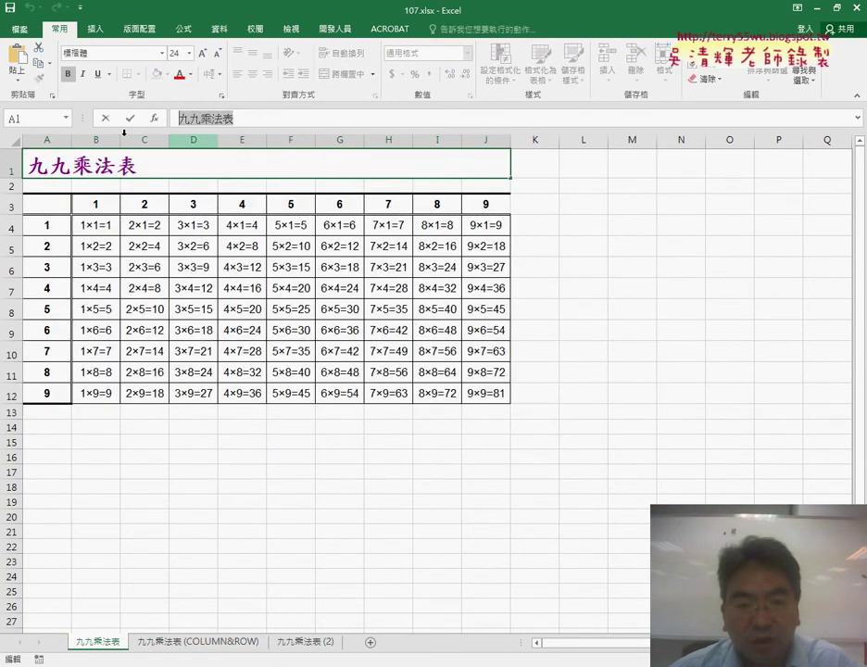
{"action": "key", "text": "Escape"}
Paste 九九乘法表 as the title into A1 of the 九九乘法表 (COLUMN&ROW) sheet
{"action": "left_click", "coordinate": [169, 643]}
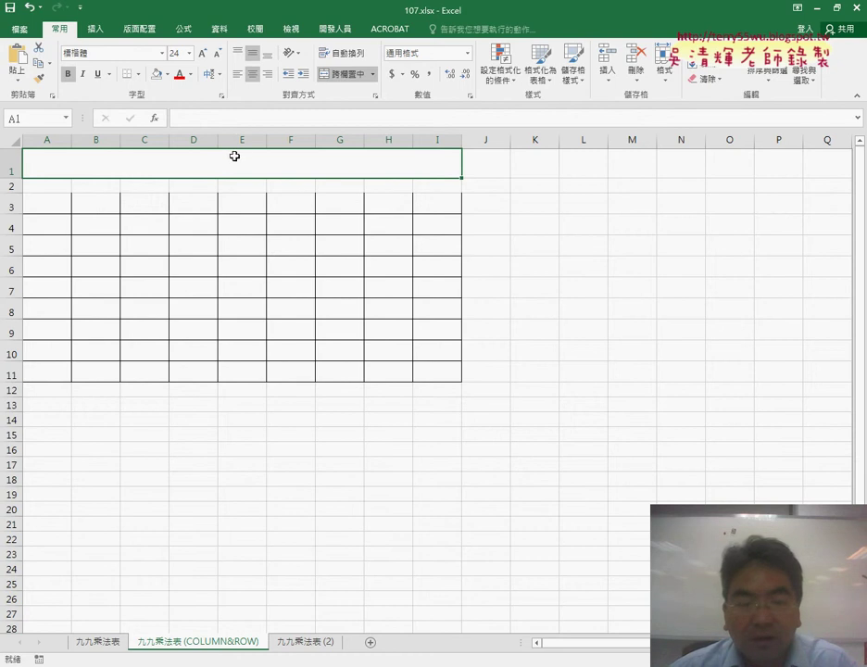
{"action": "right_click", "coordinate": [233, 117]}
{"action": "left_click", "coordinate": [257, 172]}
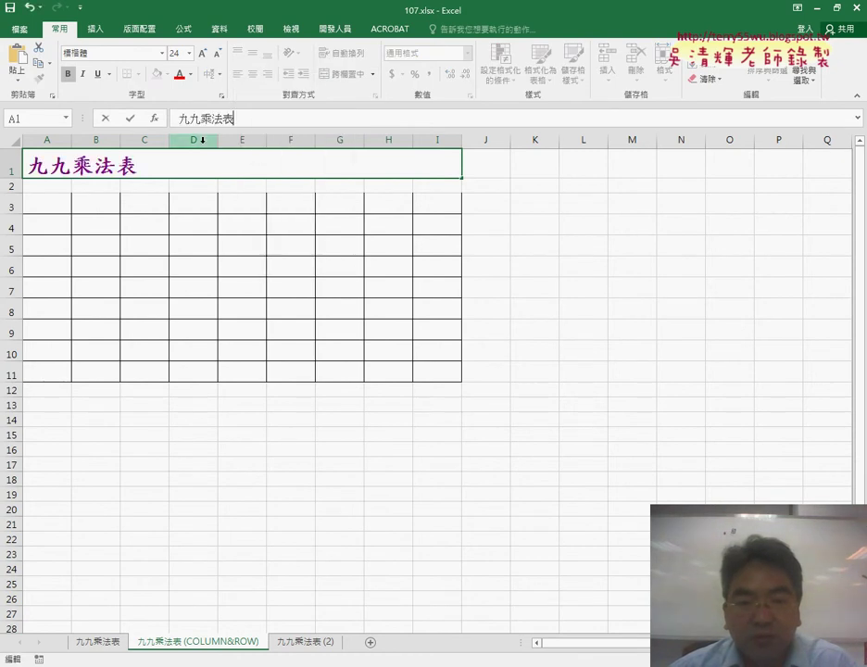
{"action": "left_click", "coordinate": [550, 461]}
{"action": "left_click", "coordinate": [215, 175]}
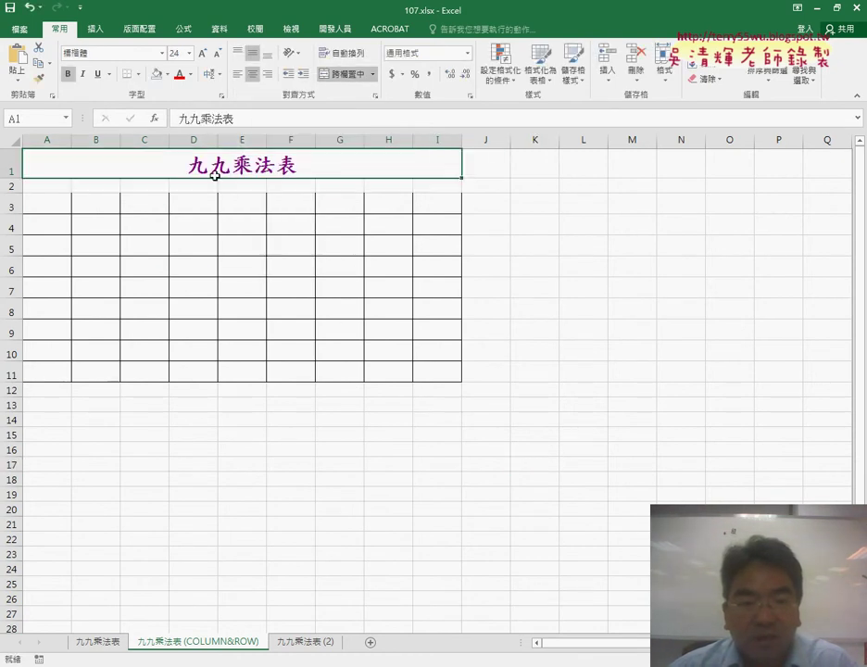
{"action": "left_click", "coordinate": [54, 205]}
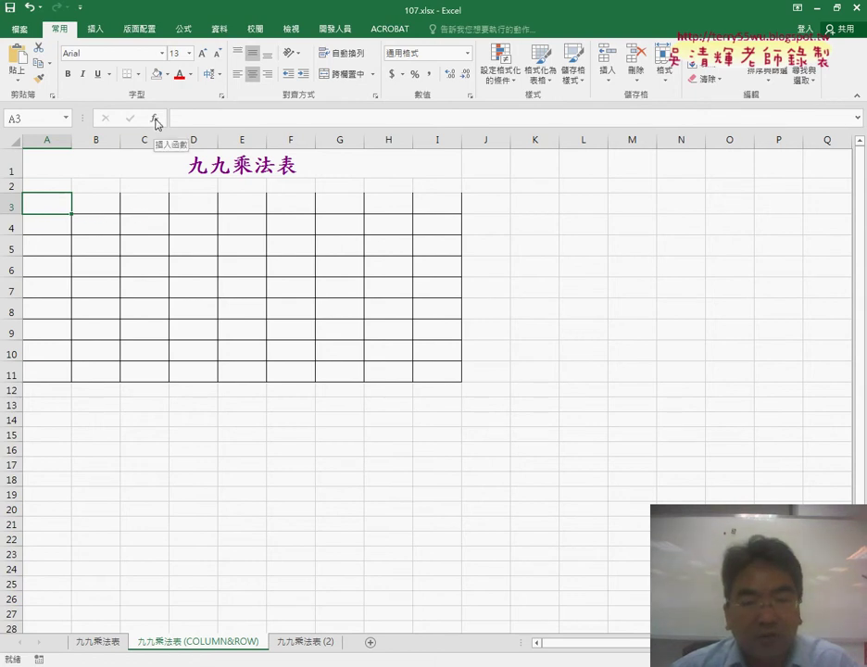
{"action": "left_click", "coordinate": [155, 122]}
{"action": "left_click", "coordinate": [576, 141]}
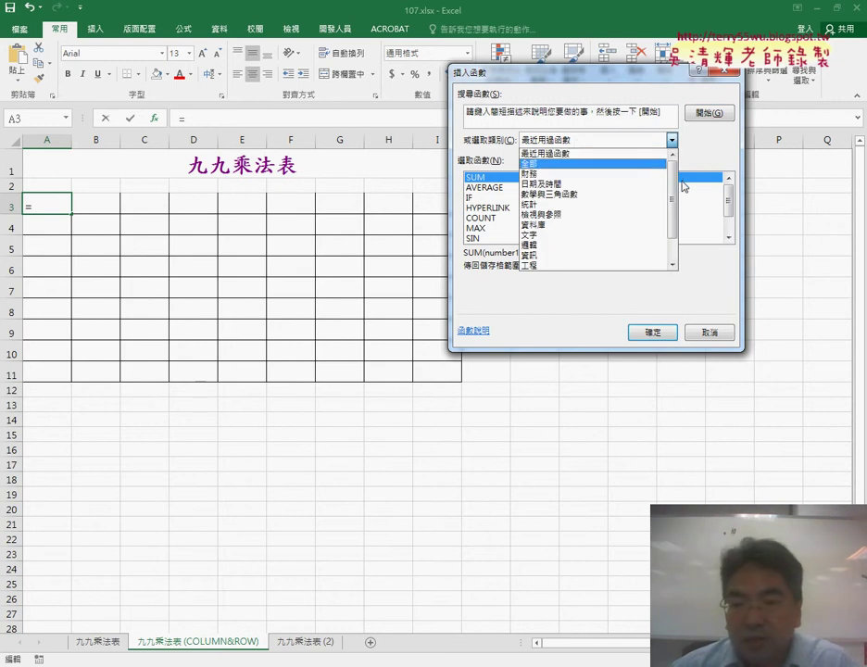
{"action": "left_click", "coordinate": [557, 215]}
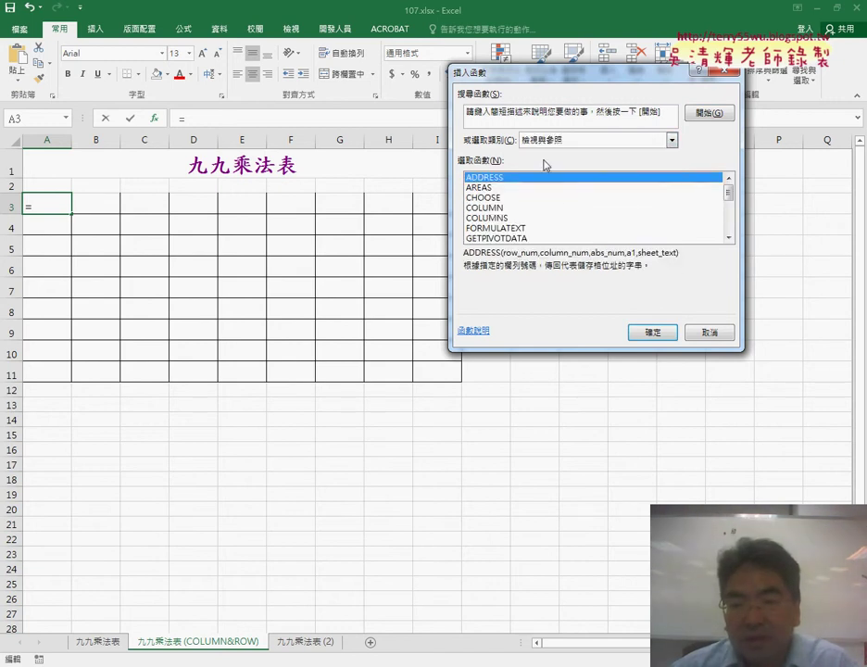
{"action": "left_click", "coordinate": [511, 208]}
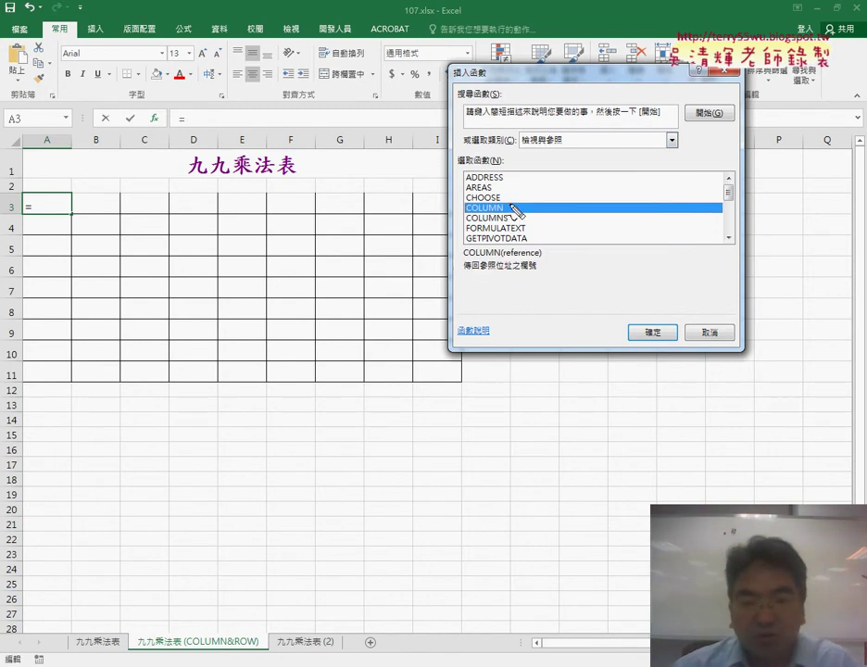
{"action": "mouse_move", "coordinate": [66, 215]}
{"action": "left_mouse_down"}
{"action": "mouse_move", "coordinate": [28, 215]}
{"action": "mouse_move", "coordinate": [47, 194]}
{"action": "mouse_move", "coordinate": [69, 216]}
{"action": "left_mouse_up"}
{"action": "left_click_drag", "start_coordinate": [56, 139], "coordinate": [52, 146]}
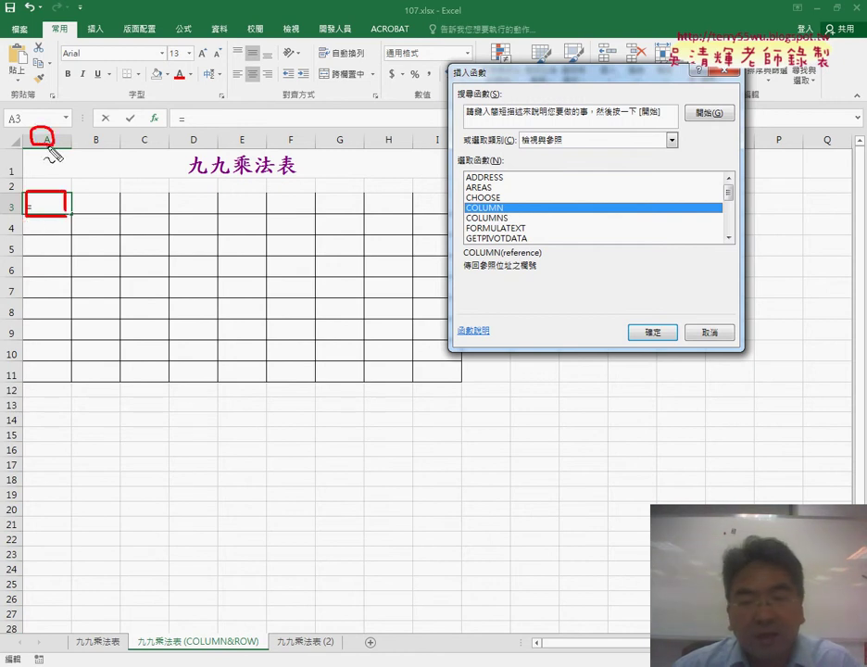
{"action": "left_click_drag", "start_coordinate": [460, 215], "coordinate": [509, 213]}
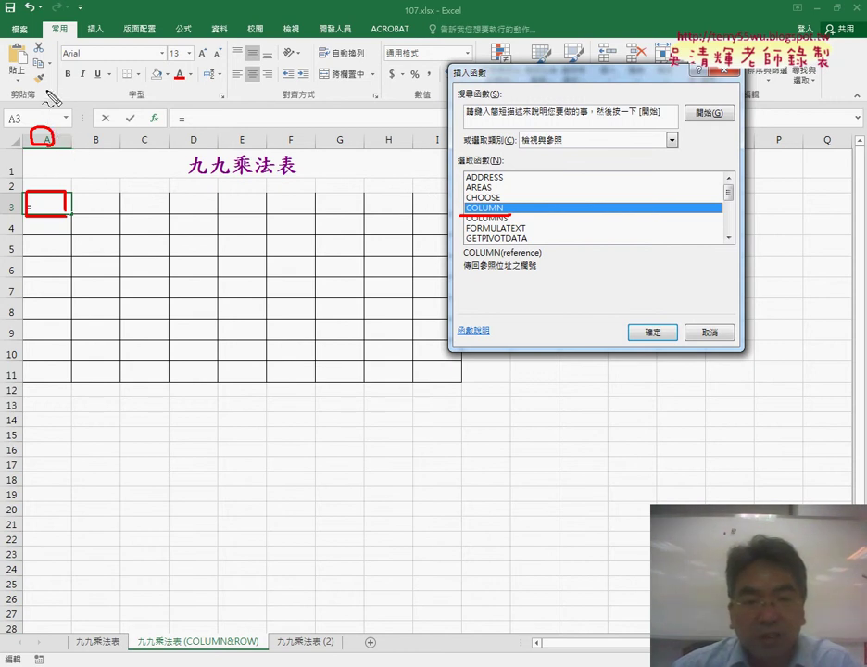
{"action": "left_click_drag", "start_coordinate": [46, 86], "coordinate": [46, 109]}
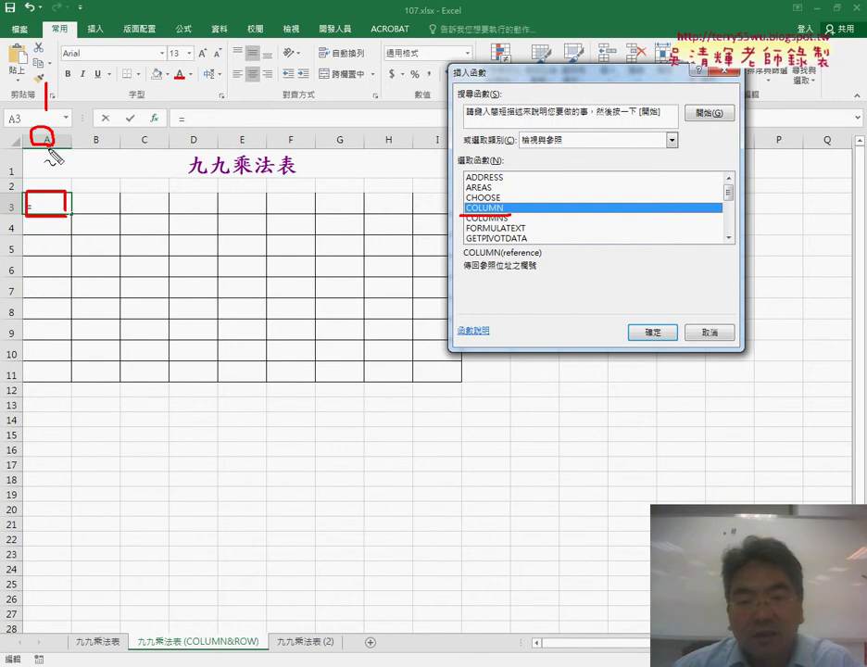
{"action": "key", "text": "Escape"}
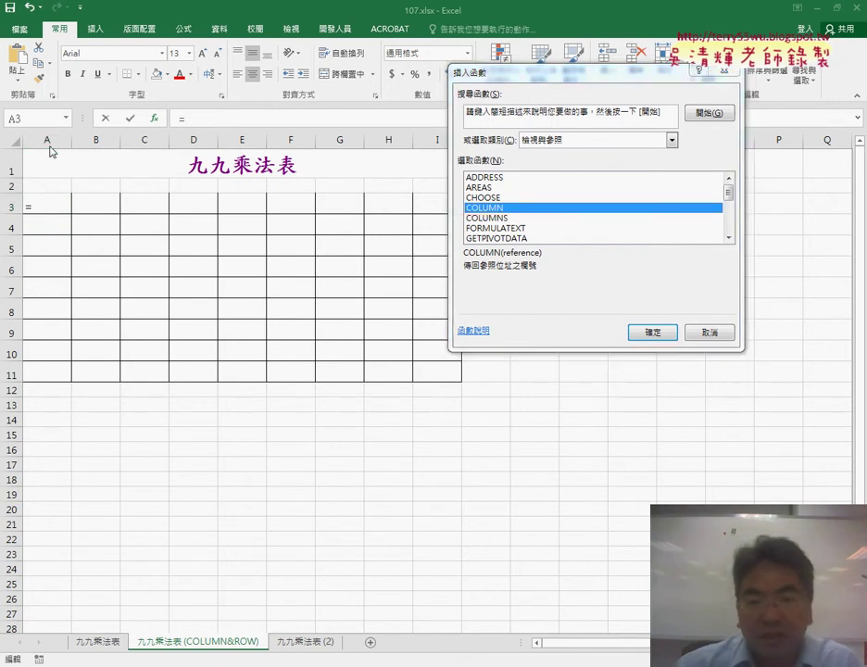
{"action": "left_click_drag", "start_coordinate": [728, 197], "coordinate": [728, 216]}
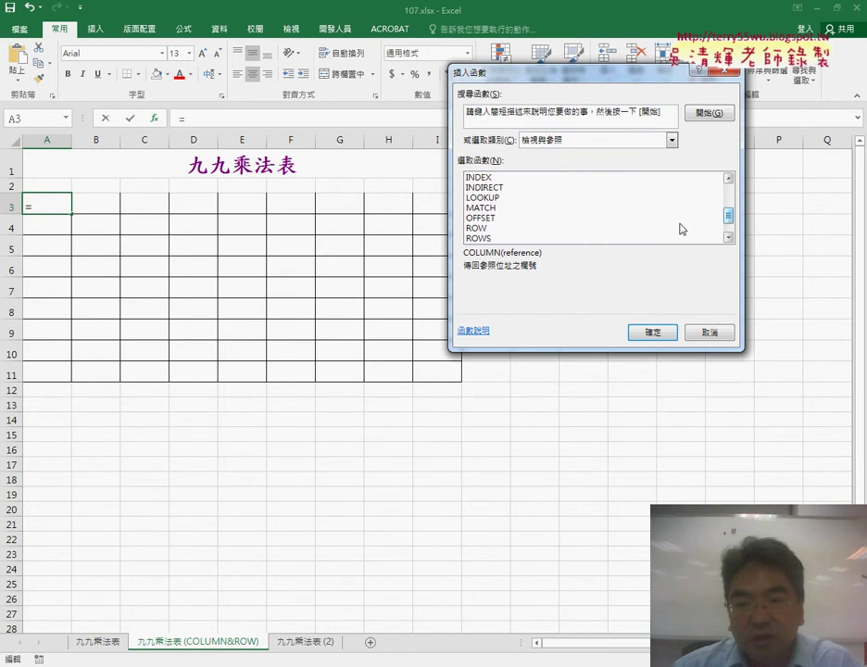
{"action": "left_click", "coordinate": [493, 231]}
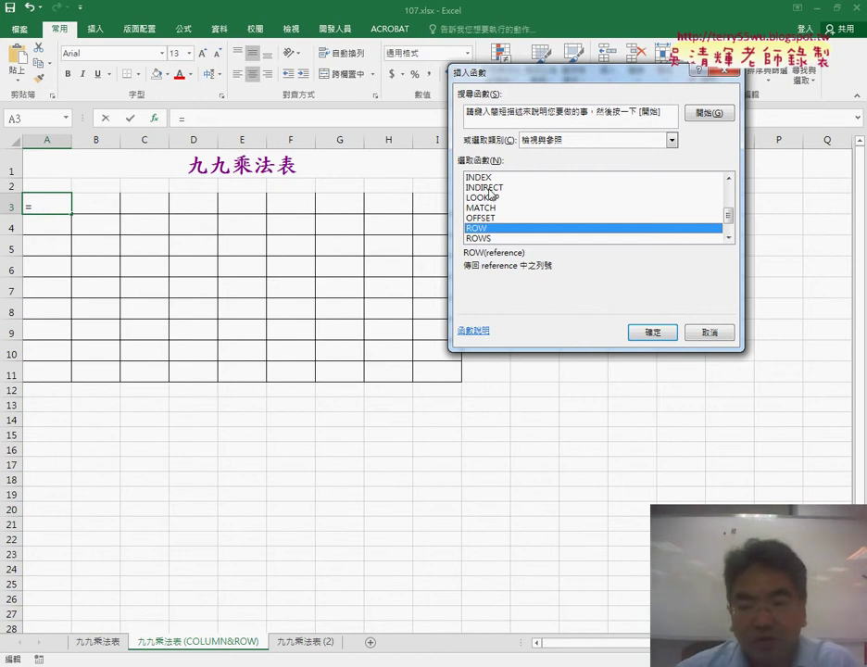
{"action": "left_click", "coordinate": [708, 332]}
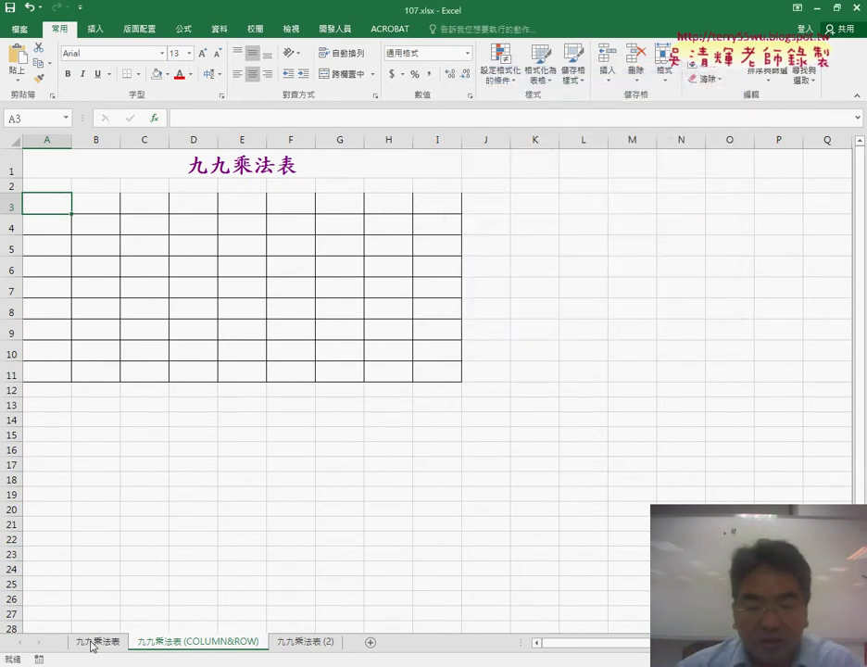
{"action": "left_click", "coordinate": [93, 643]}
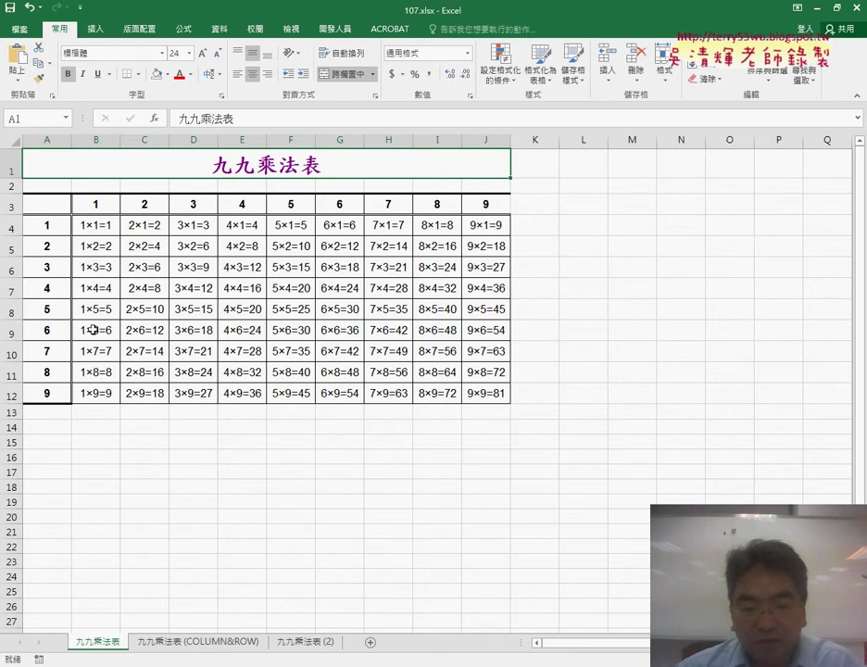
{"action": "left_click", "coordinate": [198, 646]}
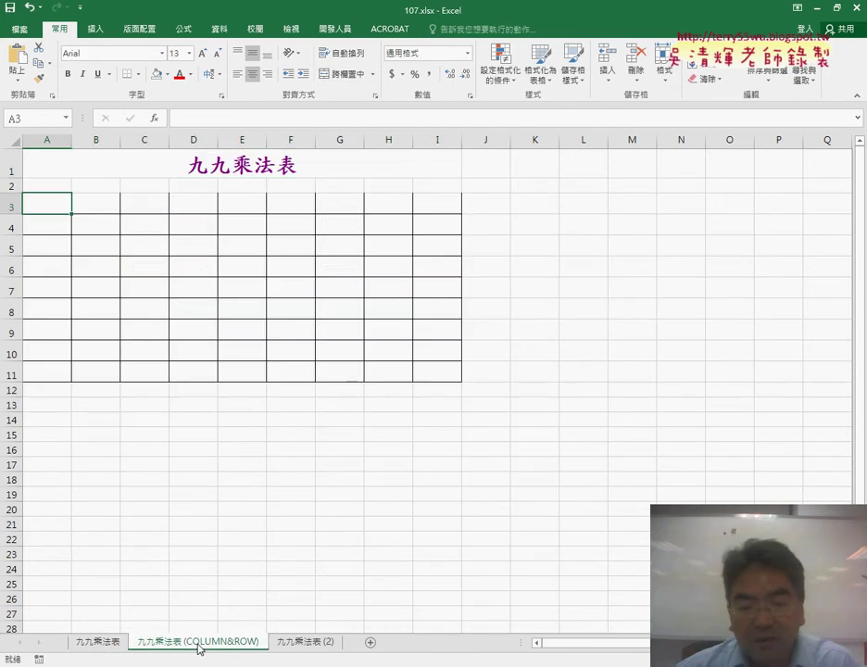
{"action": "left_click", "coordinate": [103, 647]}
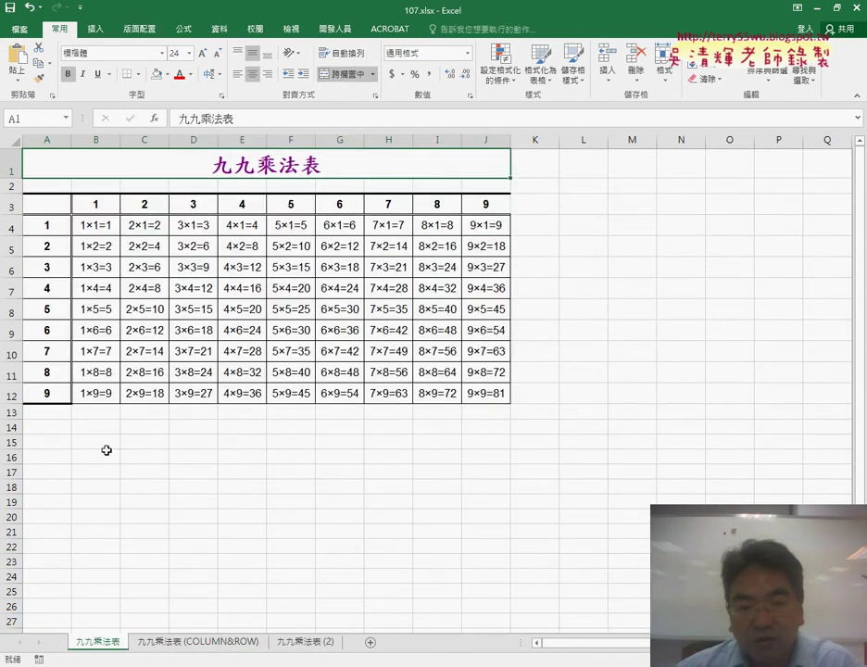
{"action": "left_click", "coordinate": [6, 204]}
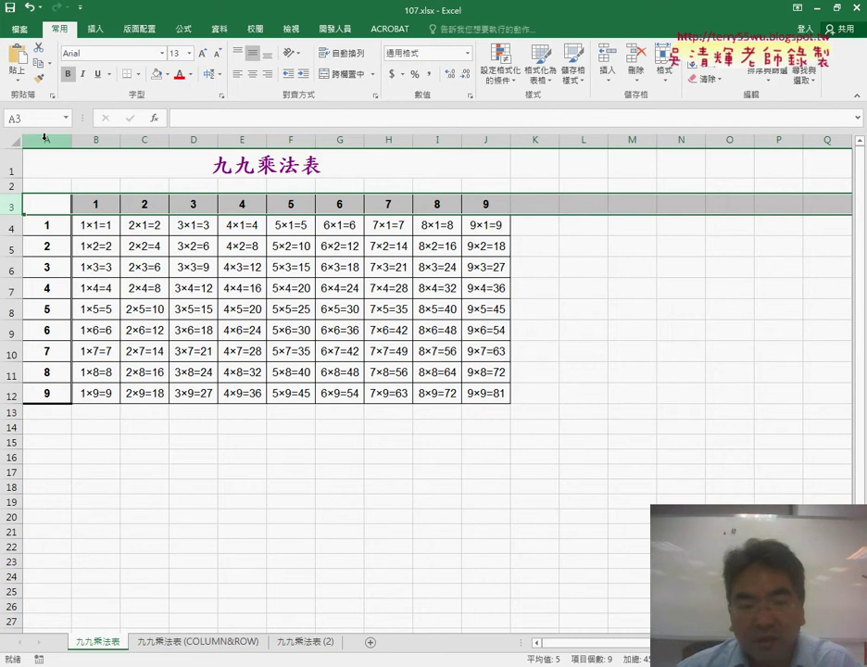
{"action": "left_click", "coordinate": [46, 139]}
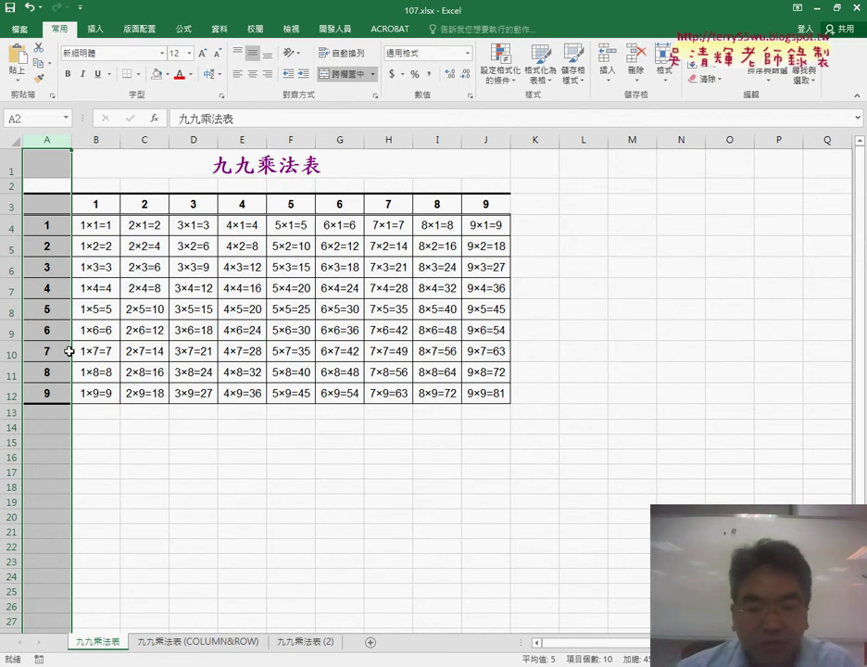
{"action": "left_click", "coordinate": [209, 642]}
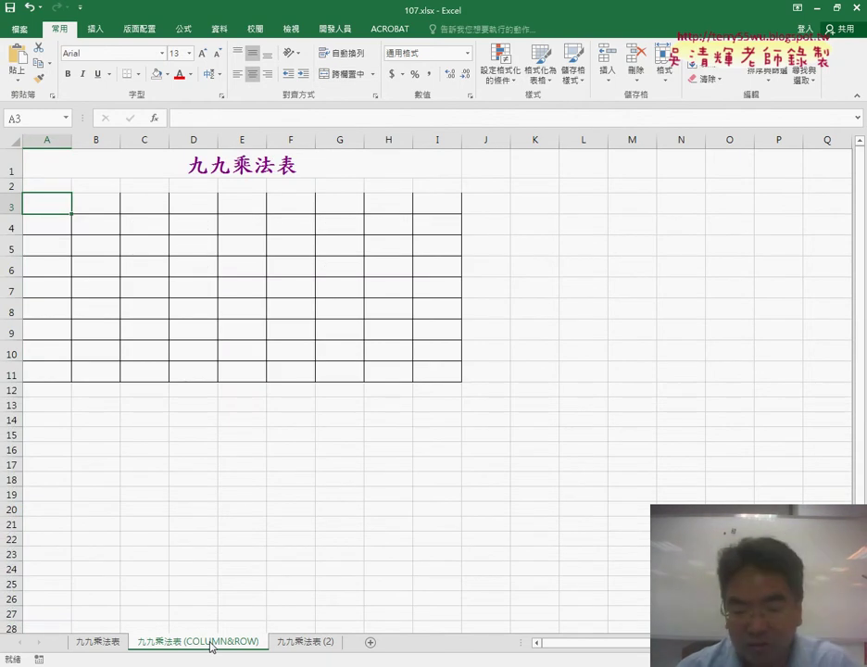
Try the orange 5-column and yellow 5-row highlights, clear them, then reapply the orange column
{"action": "left_click", "coordinate": [310, 642]}
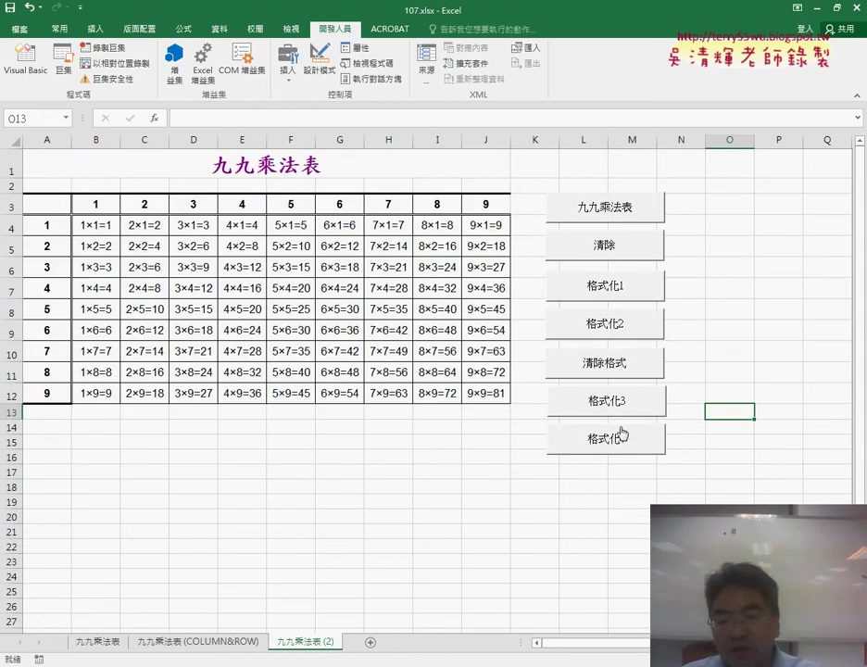
{"action": "left_click", "coordinate": [621, 486]}
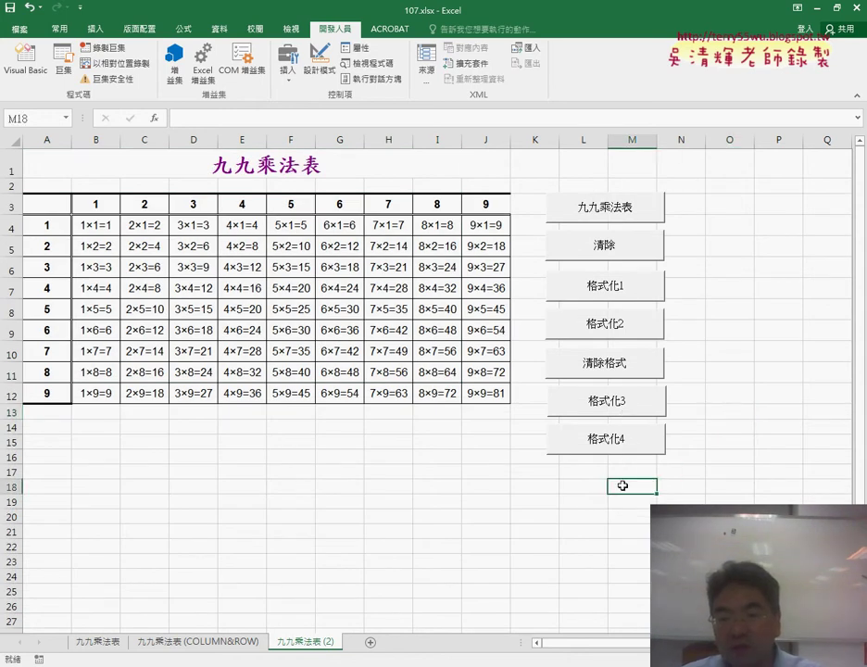
{"action": "left_click", "coordinate": [611, 407]}
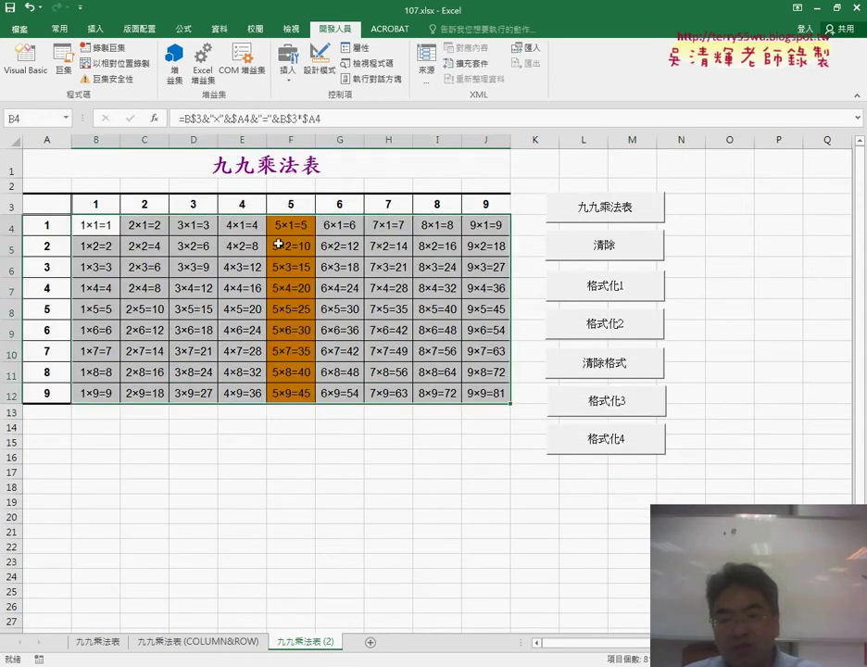
{"action": "left_click", "coordinate": [600, 448]}
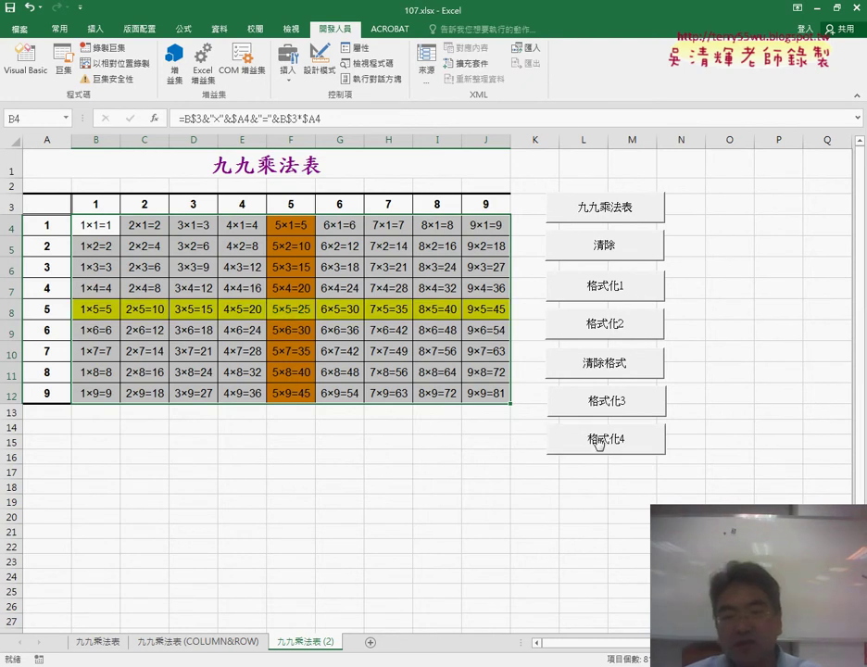
{"action": "left_click", "coordinate": [597, 363]}
{"action": "left_click", "coordinate": [606, 431]}
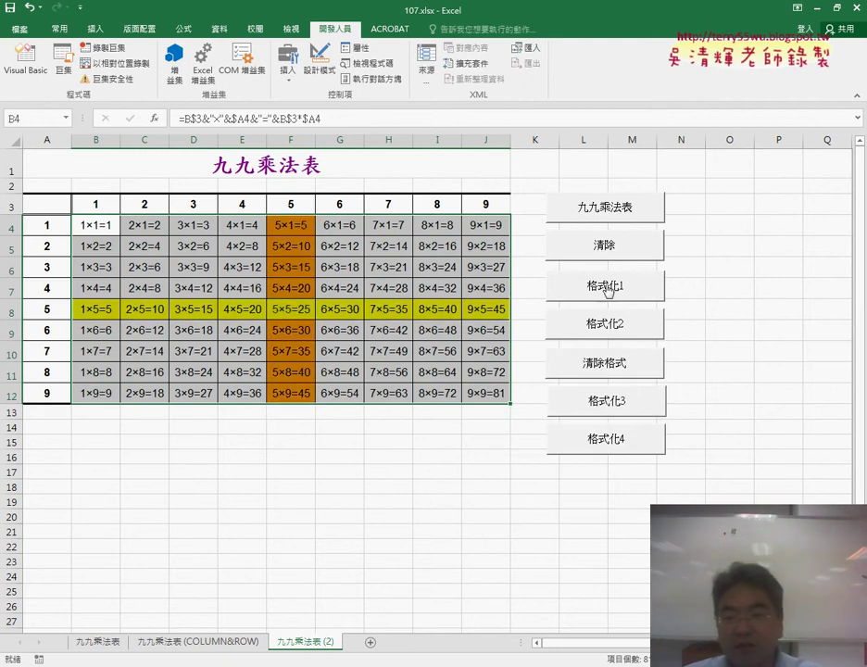
{"action": "left_click", "coordinate": [602, 367]}
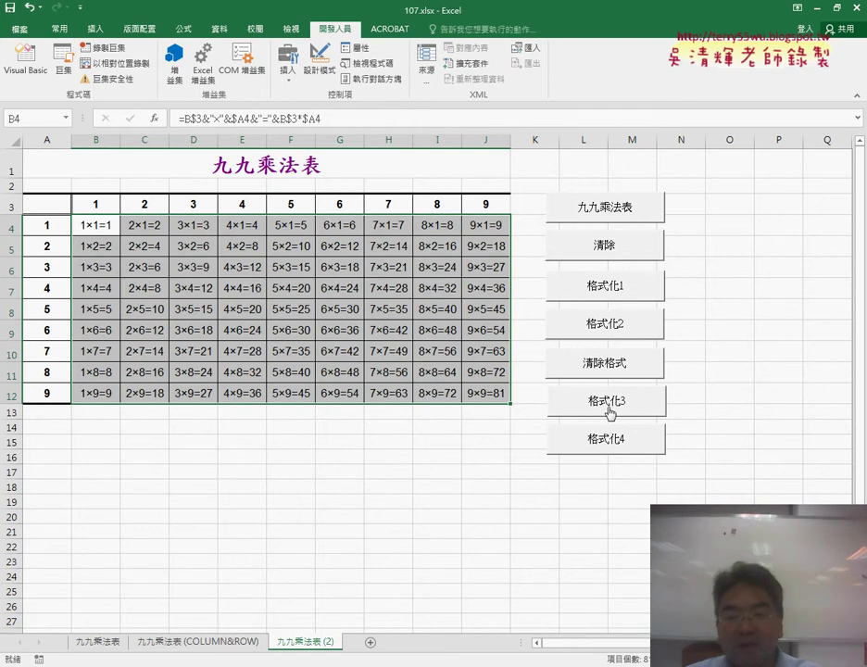
{"action": "left_click", "coordinate": [610, 408]}
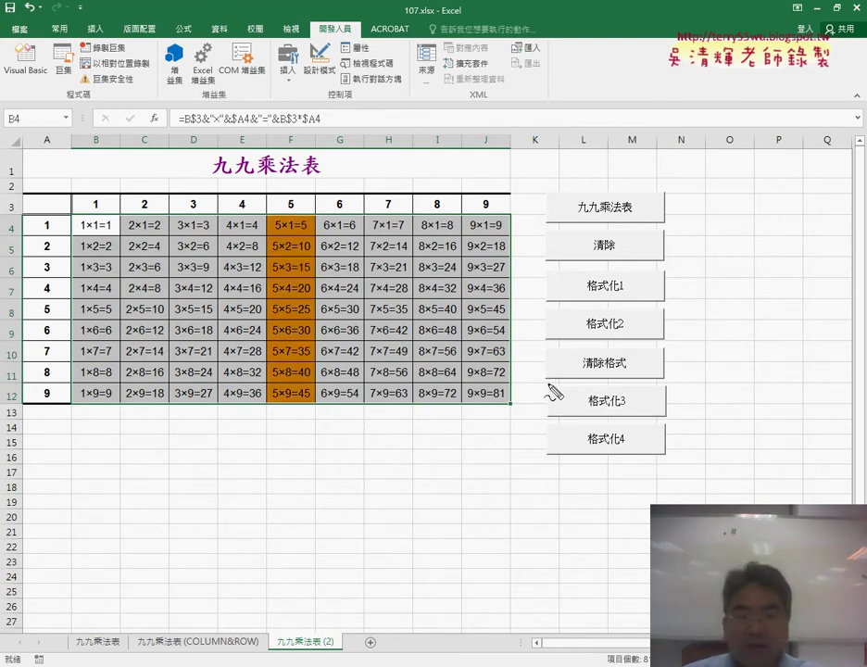
Mark in red the 5 heading in F3, row 3, the 5 in A8, and the condition =B$3=5
{"action": "left_click_drag", "start_coordinate": [296, 192], "coordinate": [306, 211]}
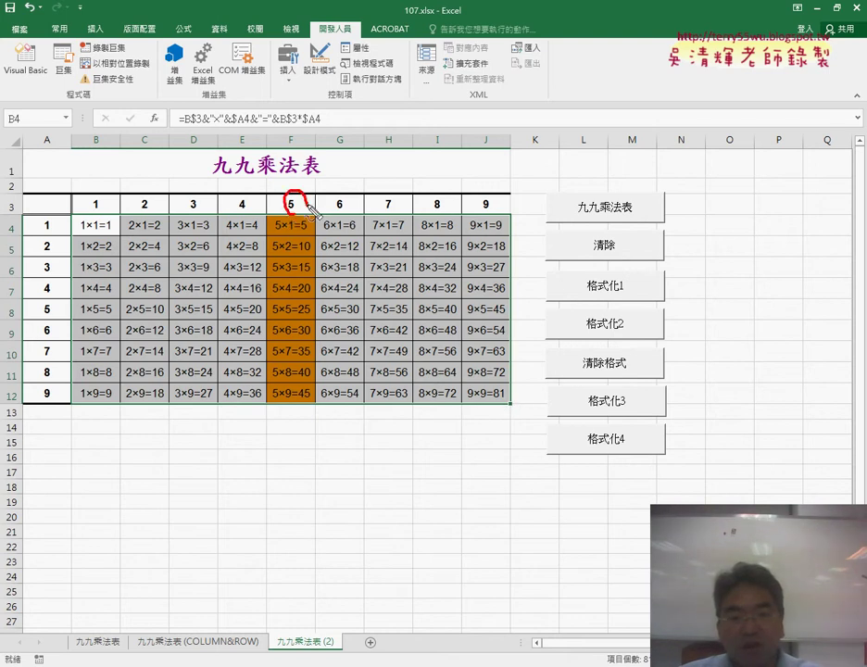
{"action": "mouse_move", "coordinate": [352, 166]}
{"action": "left_mouse_down"}
{"action": "mouse_move", "coordinate": [313, 198]}
{"action": "mouse_move", "coordinate": [327, 198]}
{"action": "left_mouse_up"}
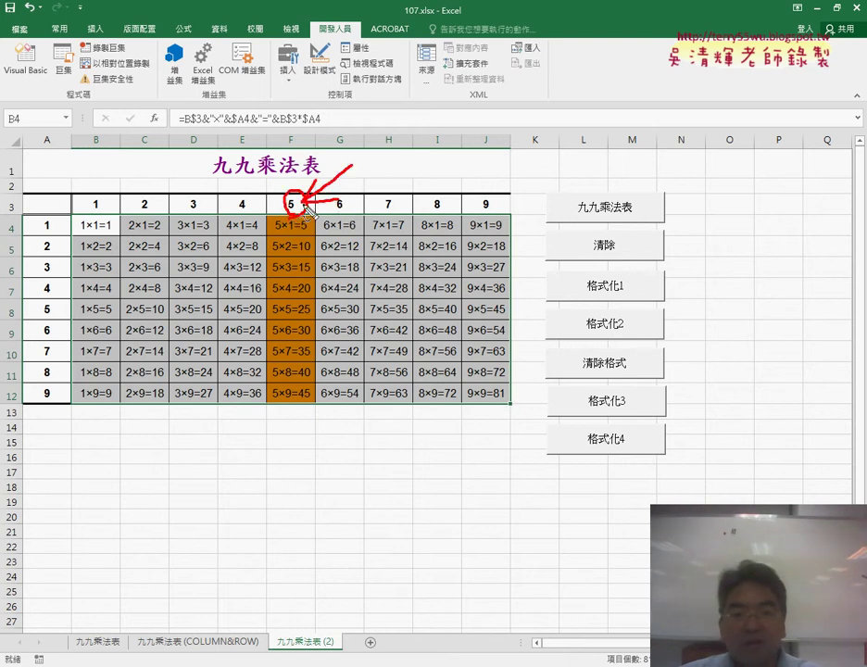
{"action": "left_click_drag", "start_coordinate": [17, 195], "coordinate": [20, 216]}
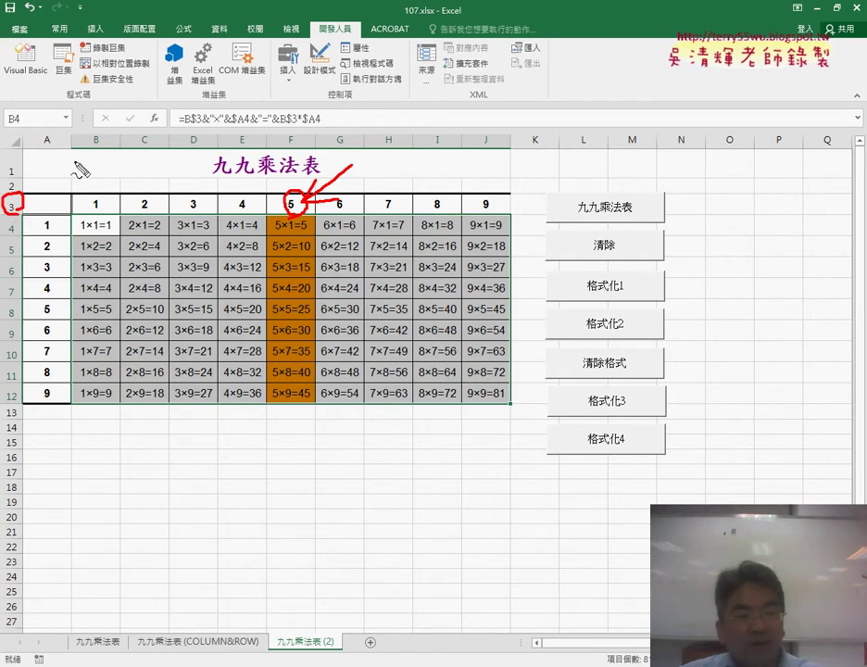
{"action": "mouse_move", "coordinate": [73, 164]}
{"action": "left_mouse_down"}
{"action": "mouse_move", "coordinate": [95, 160]}
{"action": "mouse_move", "coordinate": [111, 181]}
{"action": "mouse_move", "coordinate": [125, 183]}
{"action": "mouse_move", "coordinate": [178, 164]}
{"action": "mouse_move", "coordinate": [179, 173]}
{"action": "mouse_move", "coordinate": [189, 161]}
{"action": "mouse_move", "coordinate": [183, 177]}
{"action": "left_mouse_up"}
{"action": "left_click_drag", "start_coordinate": [184, 155], "coordinate": [199, 153]}
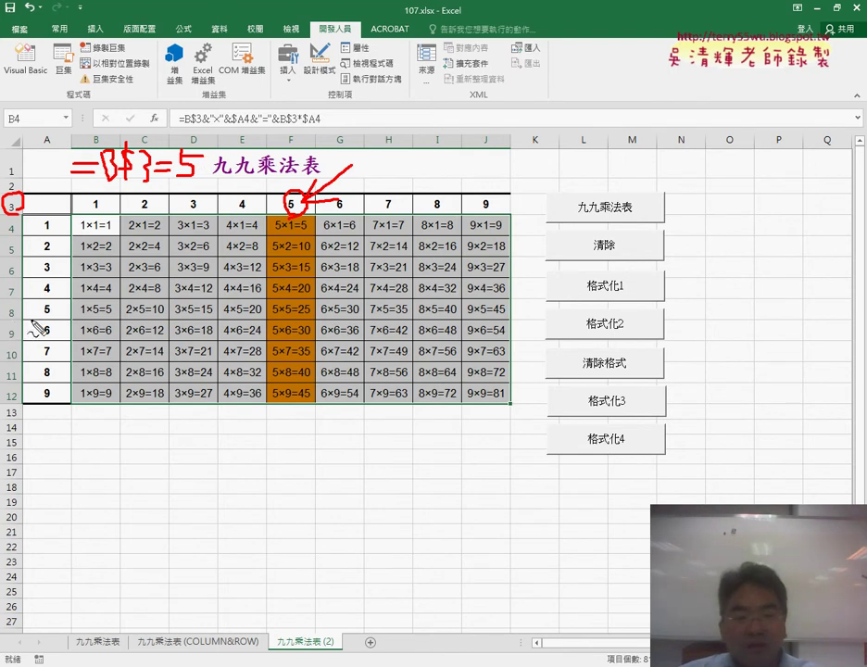
{"action": "left_click_drag", "start_coordinate": [53, 301], "coordinate": [42, 302]}
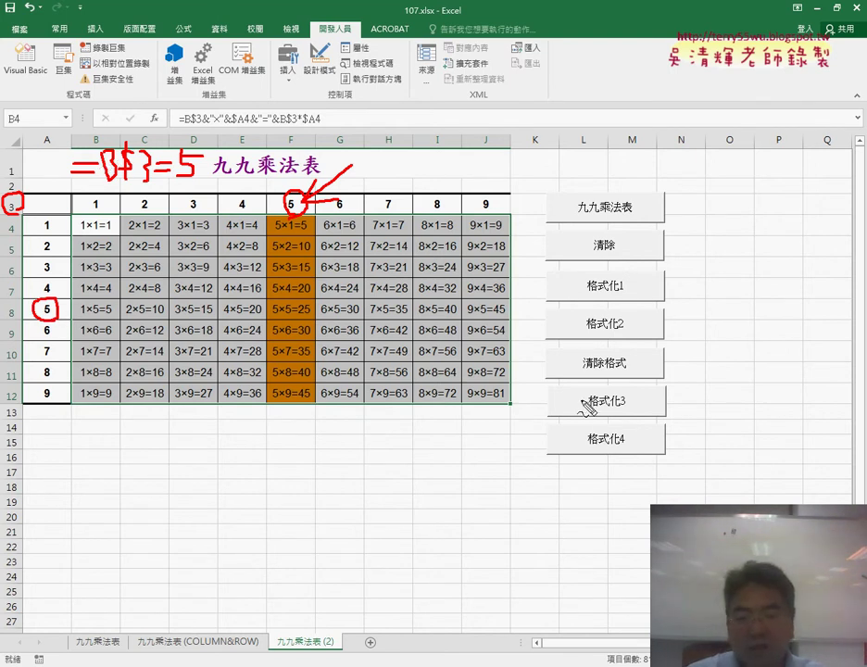
Erase the red ink and add the yellow highlight on the 5 row (B8:J8)
{"action": "key", "text": "Escape"}
{"action": "left_click", "coordinate": [611, 443]}
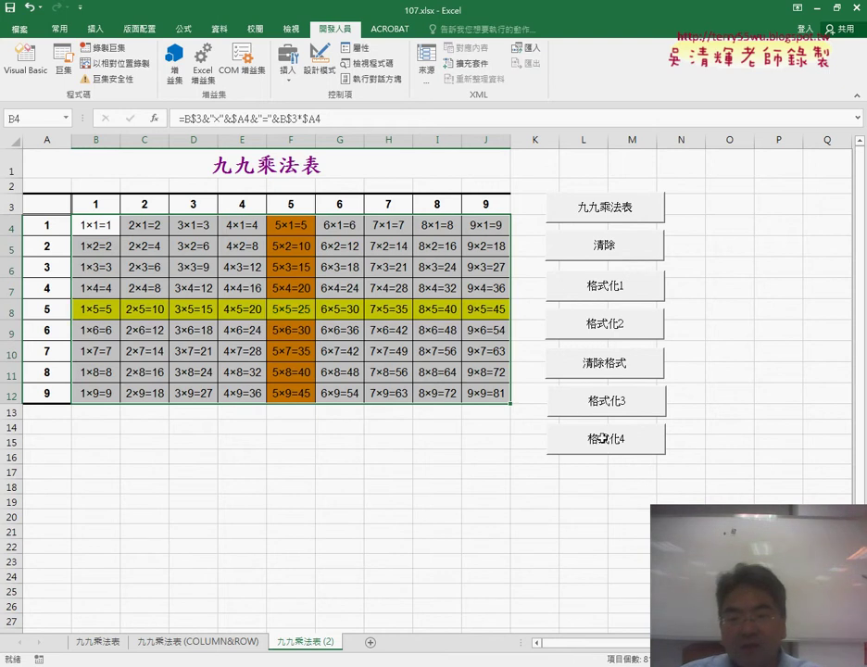
{"action": "right_click", "coordinate": [622, 397]}
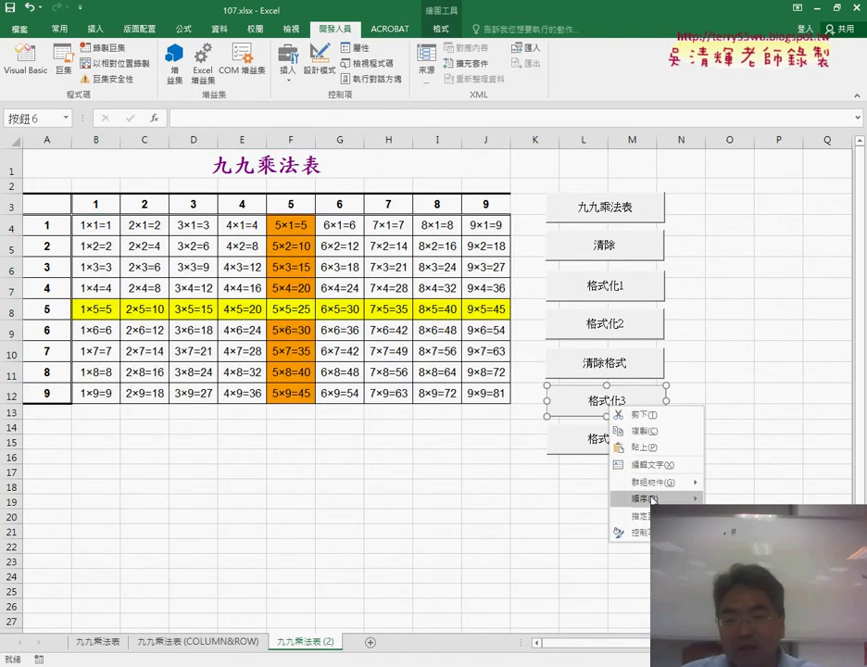
Check the 格式化3 button's macro, open the VBA code, and delete the 格式化3 and 格式化4 macros
{"action": "left_click", "coordinate": [676, 511]}
{"action": "key", "text": "Return"}
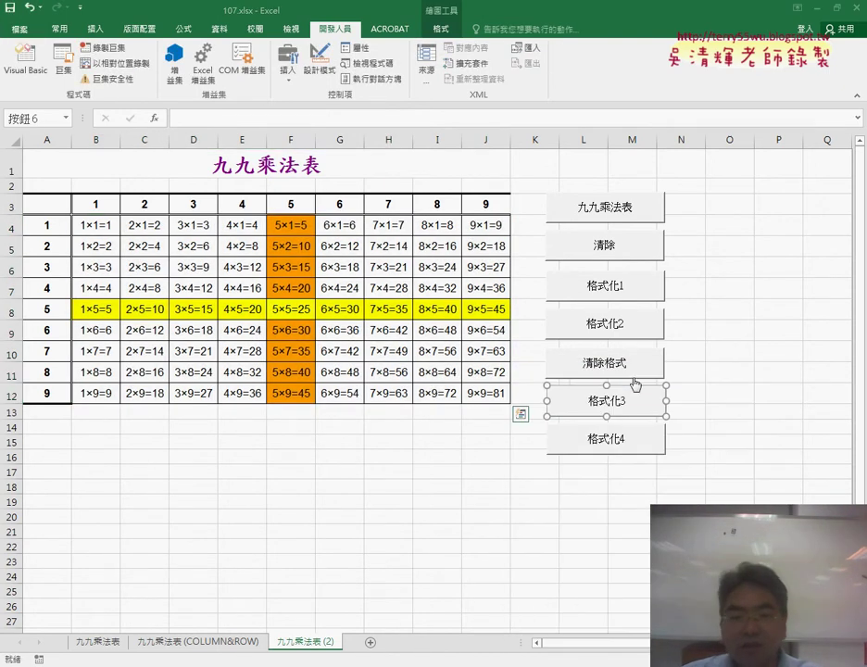
{"action": "left_click", "coordinate": [25, 55]}
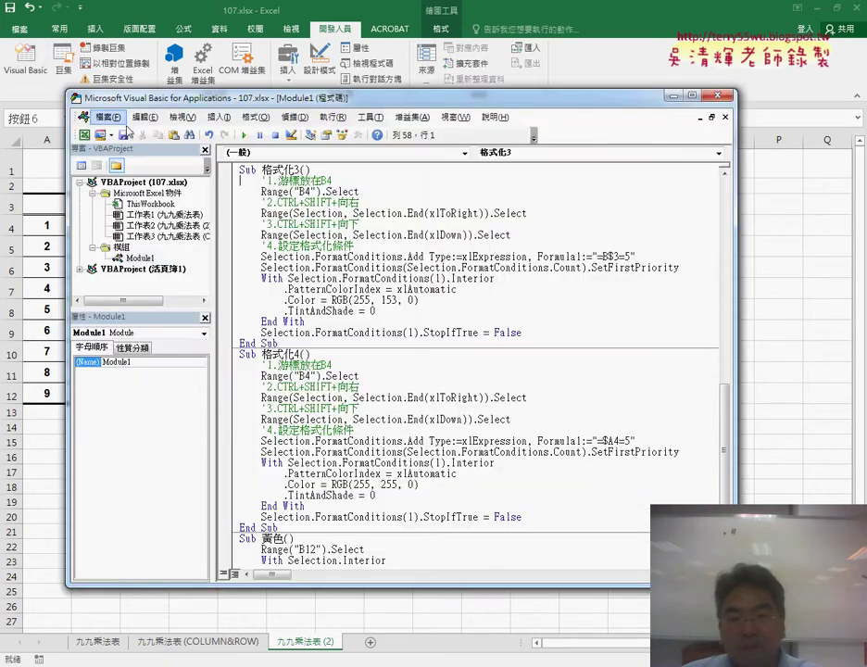
{"action": "scroll", "coordinate": [318, 213], "scroll_direction": "up", "scroll_amount": 1}
{"action": "scroll", "coordinate": [318, 213], "scroll_direction": "down", "scroll_amount": 2}
{"action": "mouse_move", "coordinate": [278, 494]}
{"action": "left_mouse_down"}
{"action": "mouse_move", "coordinate": [267, 484]}
{"action": "mouse_move", "coordinate": [217, 275]}
{"action": "left_mouse_up"}
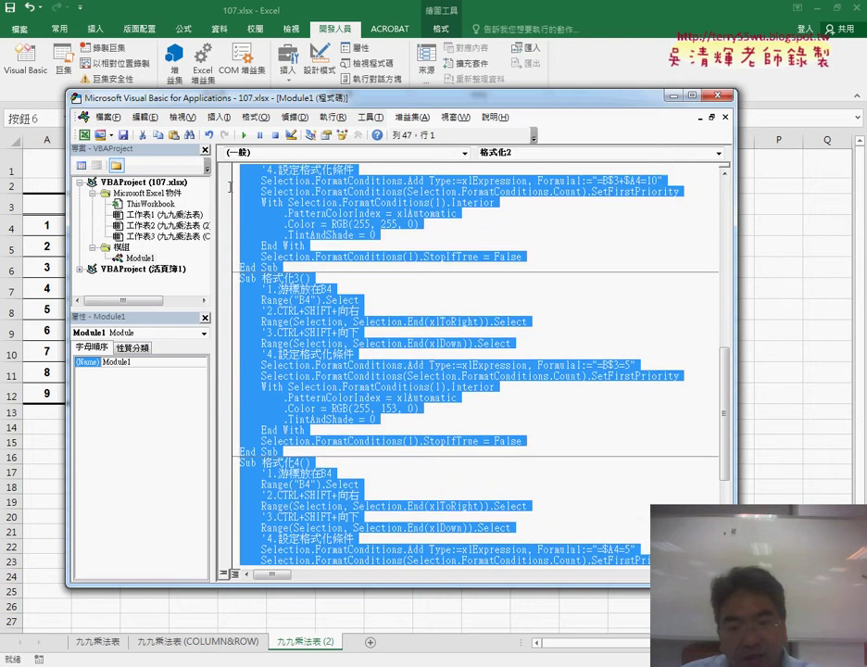
{"action": "key", "text": "Delete"}
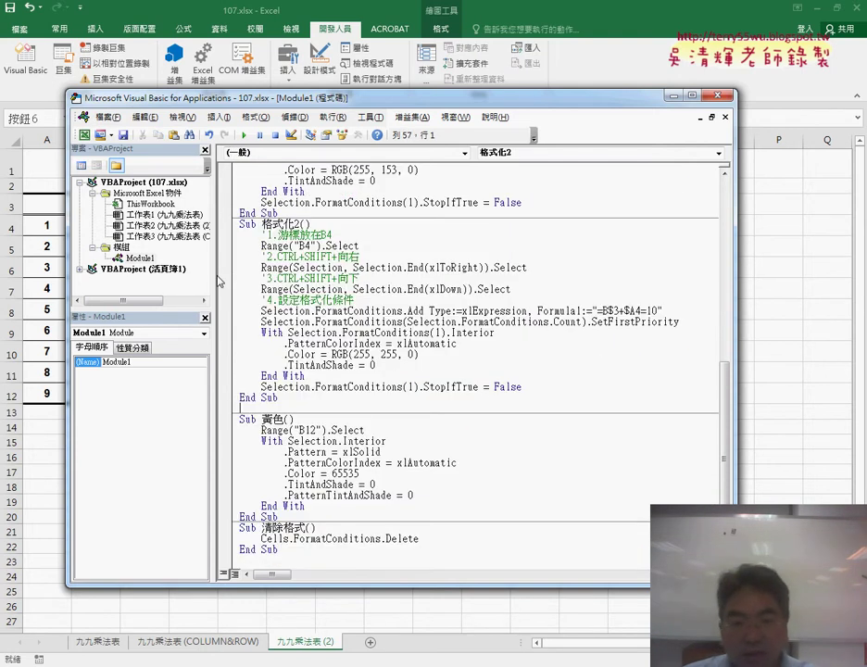
Copy the 格式化1 and 格式化2 macros and paste a duplicate below them in Module1
{"action": "scroll", "coordinate": [306, 292], "scroll_direction": "up", "scroll_amount": 2}
{"action": "left_click", "coordinate": [305, 464]}
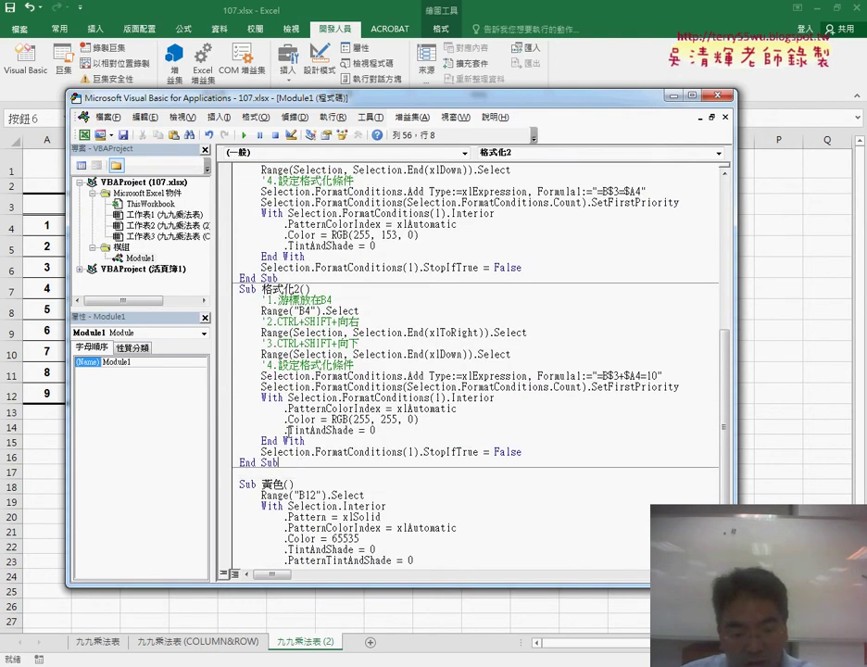
{"action": "scroll", "coordinate": [277, 370], "scroll_direction": "up", "scroll_amount": 2}
{"action": "scroll", "coordinate": [239, 230], "scroll_direction": "up", "scroll_amount": 2}
{"action": "left_click", "coordinate": [237, 202], "text": "shift"}
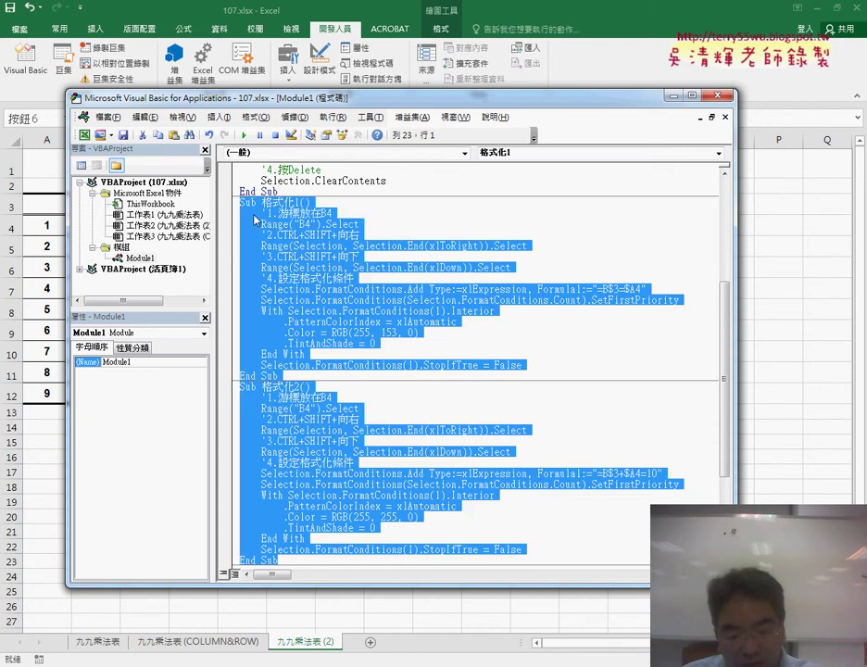
{"action": "scroll", "coordinate": [233, 269], "scroll_direction": "down", "scroll_amount": 3}
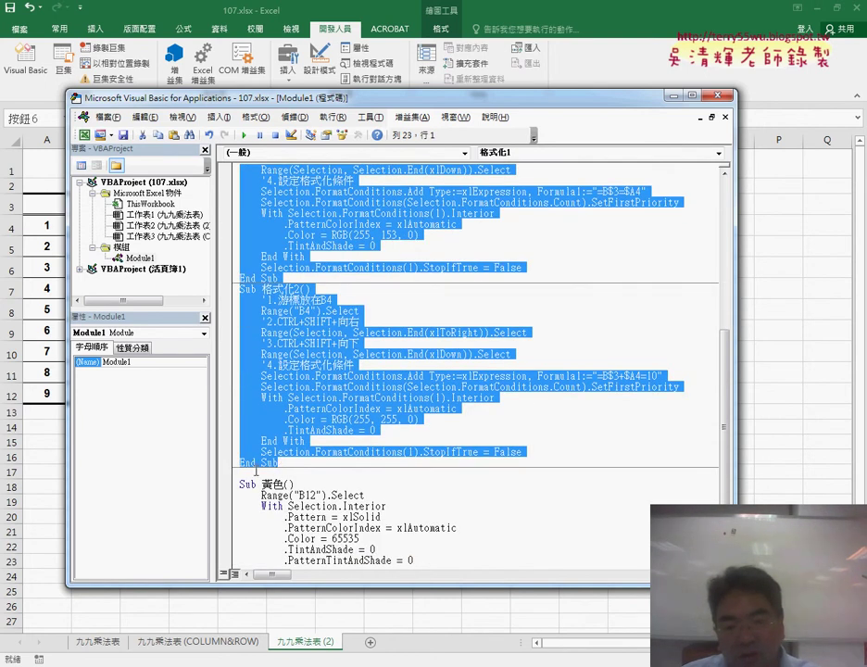
{"action": "key", "text": "ctrl+c"}
{"action": "left_click", "coordinate": [267, 471]}
{"action": "key", "text": "ctrl+v"}
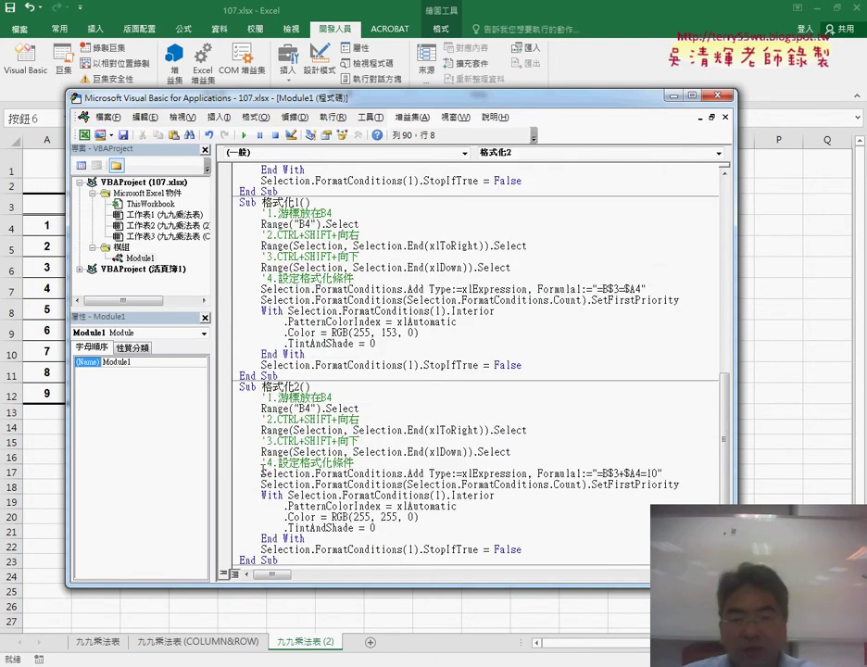
{"action": "left_click", "coordinate": [299, 202]}
Rename the pasted macro to 格式化4 and rewrite its FormatConditions condition to =$A4=5
{"action": "key", "text": "Delete"}
{"action": "type", "text": "3+$A"}
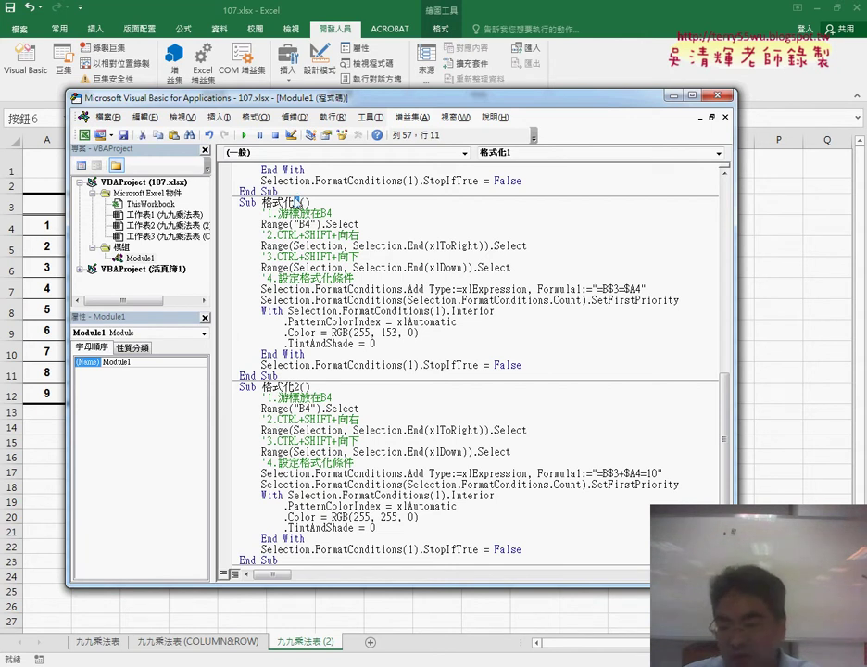
{"action": "type", "text": "4"}
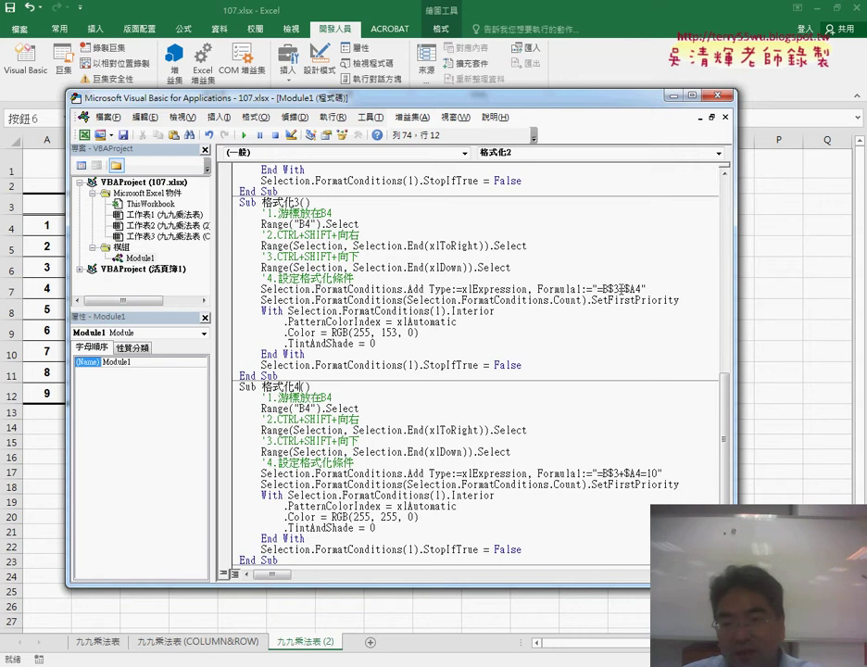
{"action": "left_click_drag", "start_coordinate": [618, 289], "coordinate": [638, 289]}
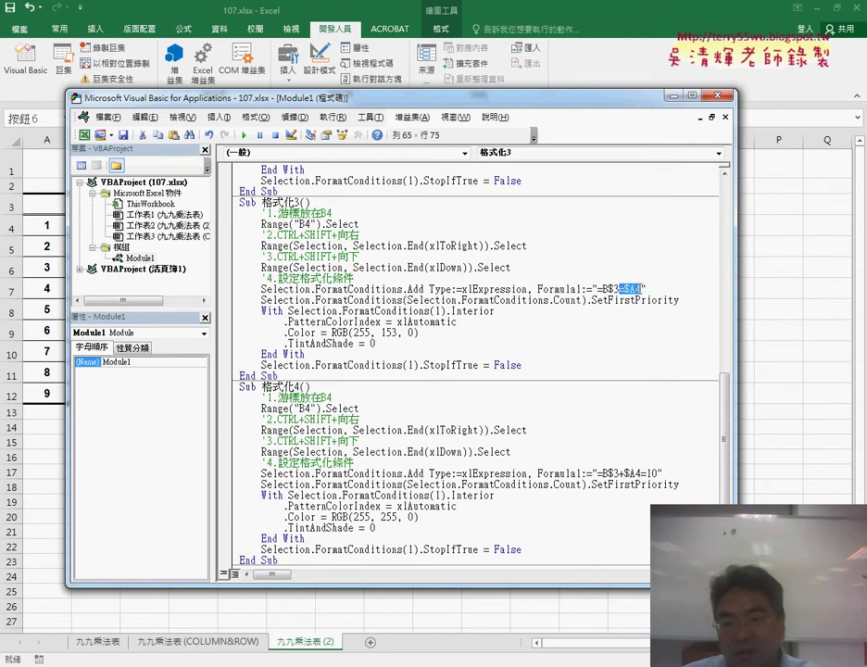
{"action": "left_click", "coordinate": [642, 288]}
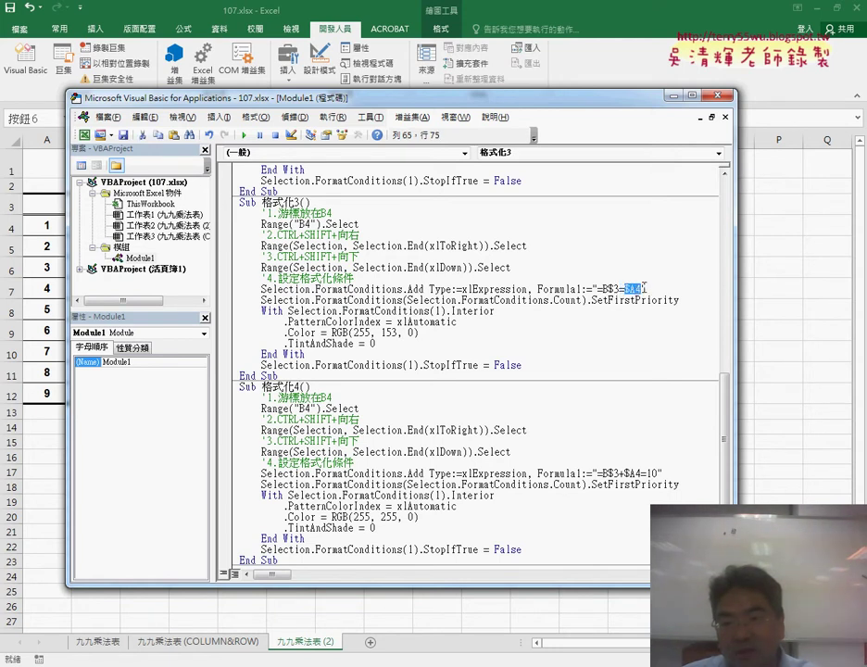
{"action": "type", "text": "5"}
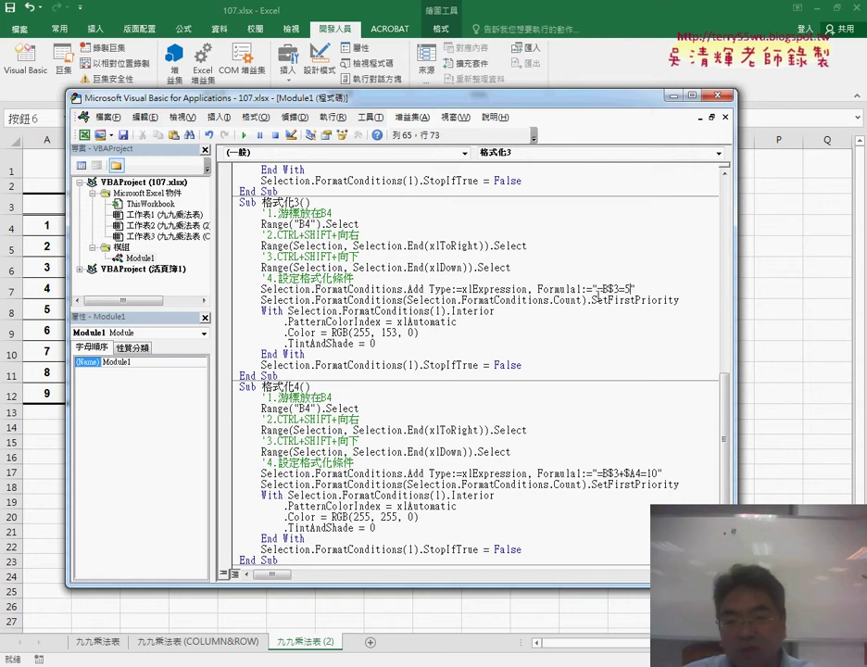
{"action": "left_click_drag", "start_coordinate": [602, 289], "coordinate": [632, 289]}
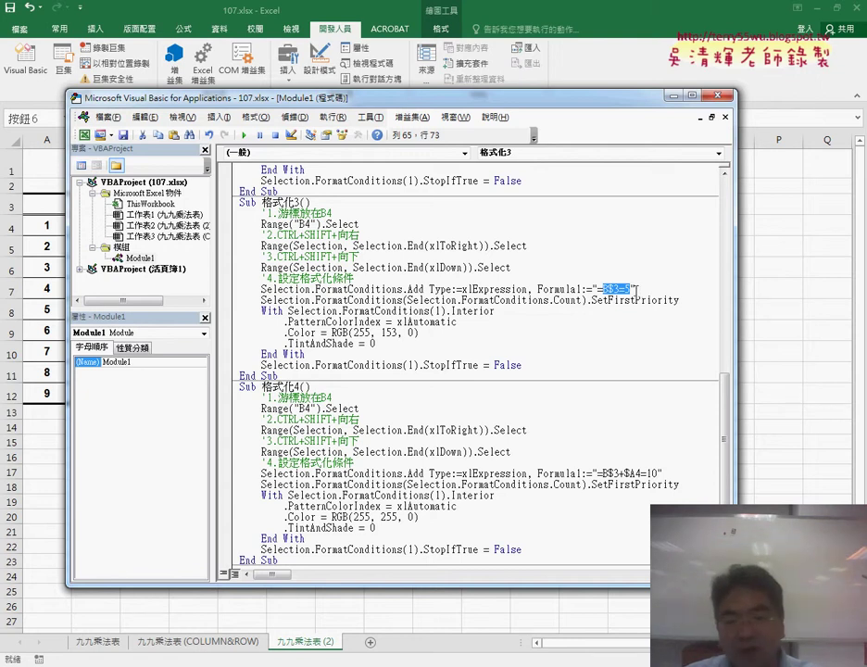
{"action": "scroll", "coordinate": [635, 291], "scroll_direction": "down", "scroll_amount": 2}
{"action": "scroll", "coordinate": [639, 292], "scroll_direction": "down", "scroll_amount": 2}
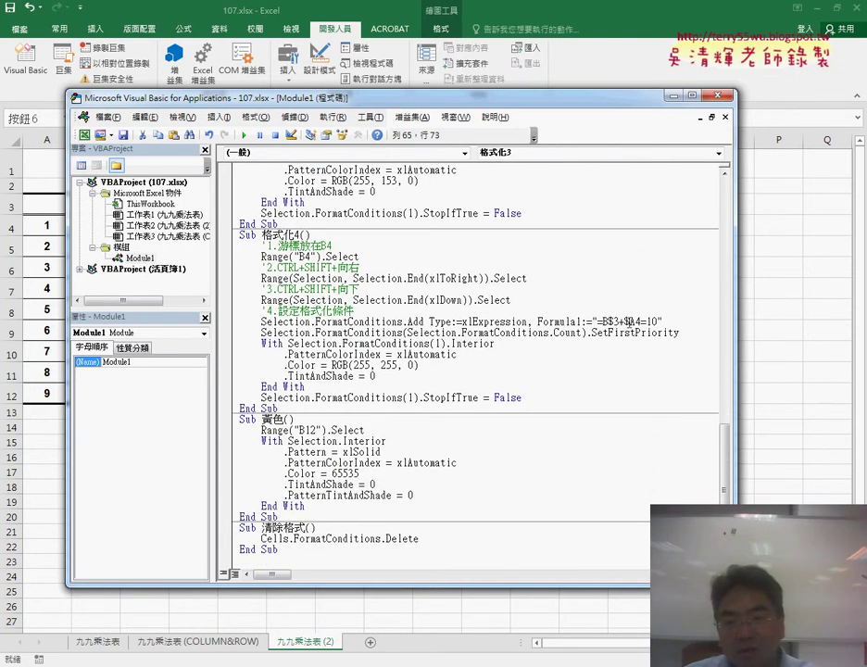
{"action": "left_click_drag", "start_coordinate": [623, 322], "coordinate": [608, 321]}
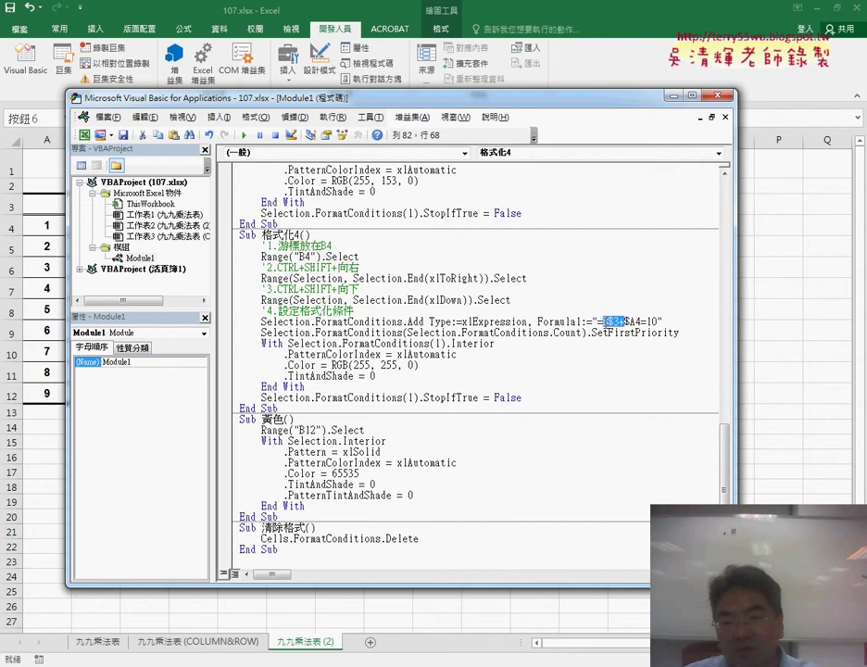
{"action": "key", "text": "Delete"}
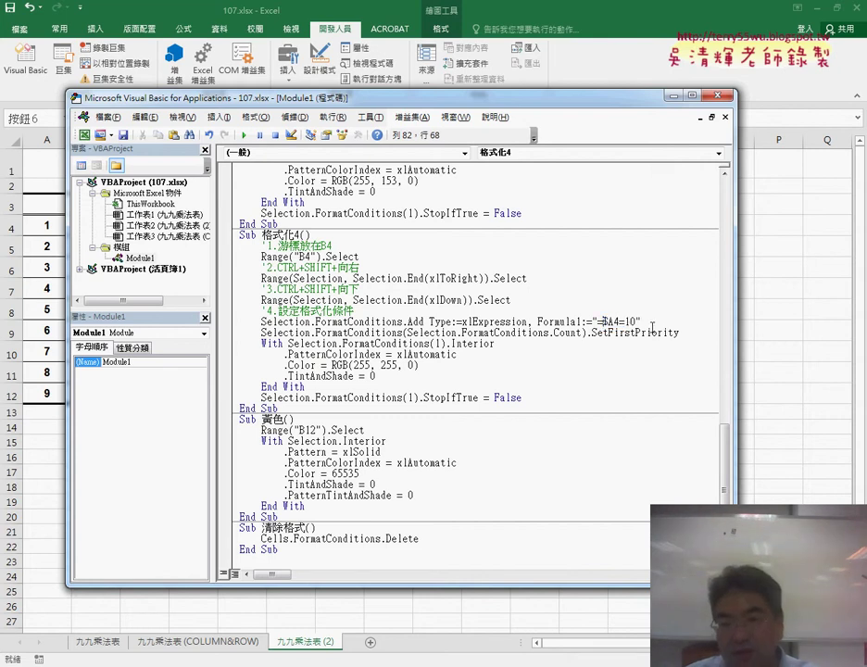
{"action": "key", "text": "Delete"}
{"action": "type", "text": "5"}
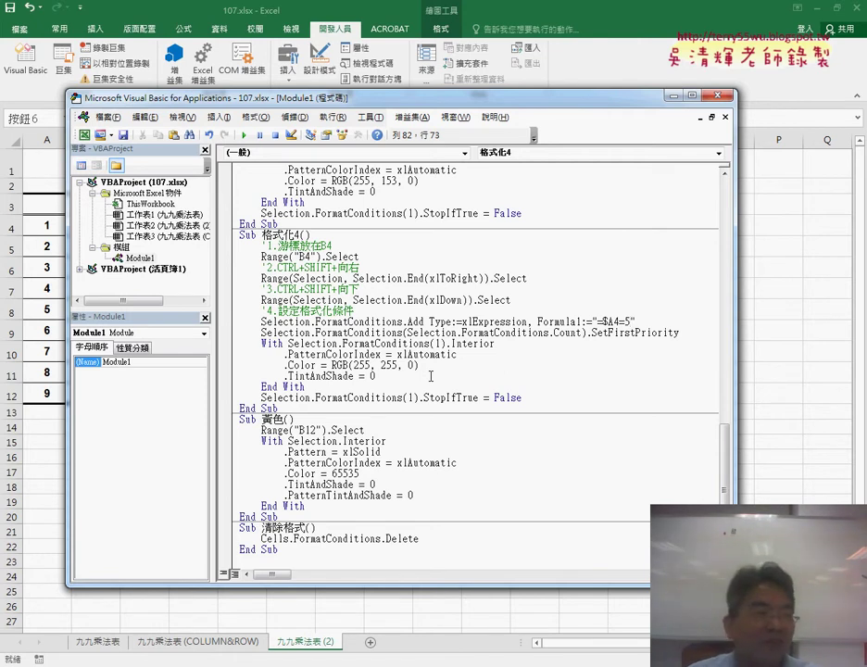
Leave the VBA editor and bring the 九九乘法表 (2) worksheet back to the front
{"action": "left_click", "coordinate": [809, 339]}
Run the 格式化3 and 格式化4 macros to highlight column and row 5, then run 清除格式
{"action": "left_click", "coordinate": [761, 389]}
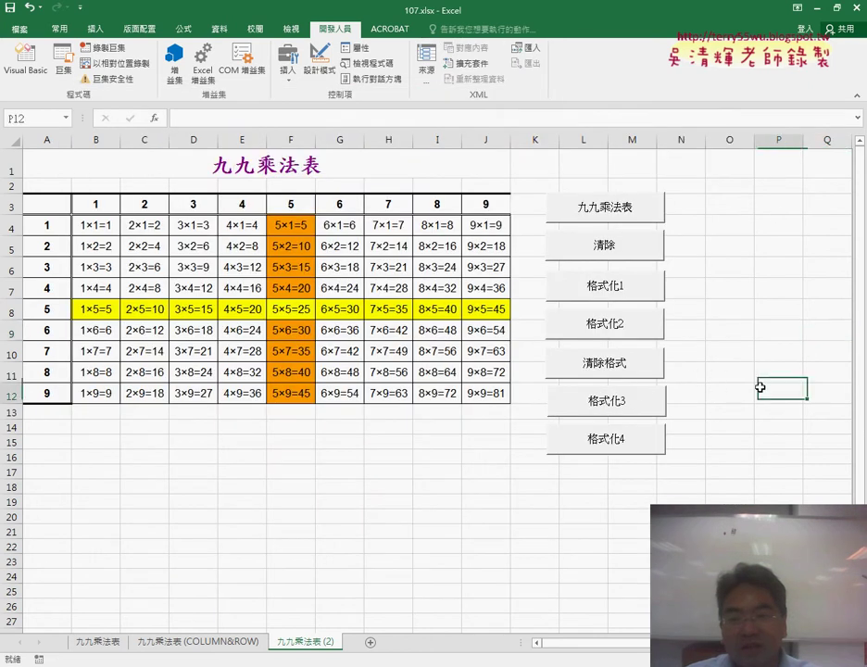
{"action": "left_click", "coordinate": [608, 356]}
{"action": "left_click", "coordinate": [611, 407]}
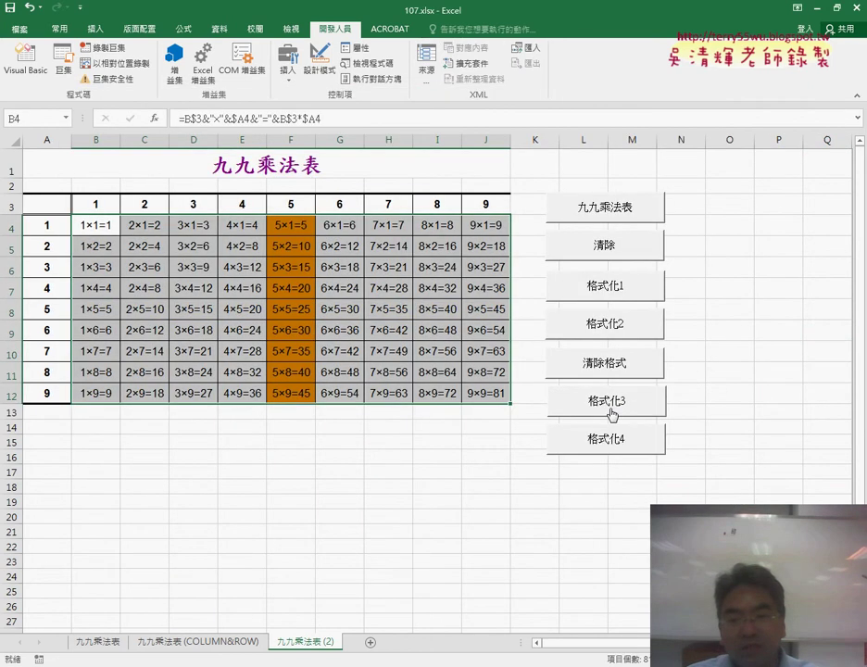
{"action": "left_click", "coordinate": [614, 437]}
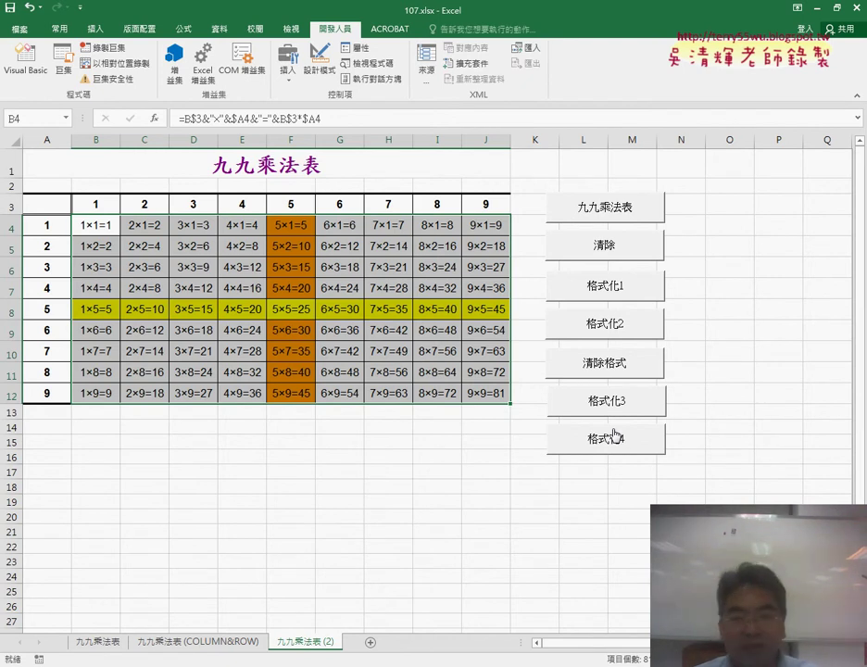
{"action": "left_click", "coordinate": [615, 373]}
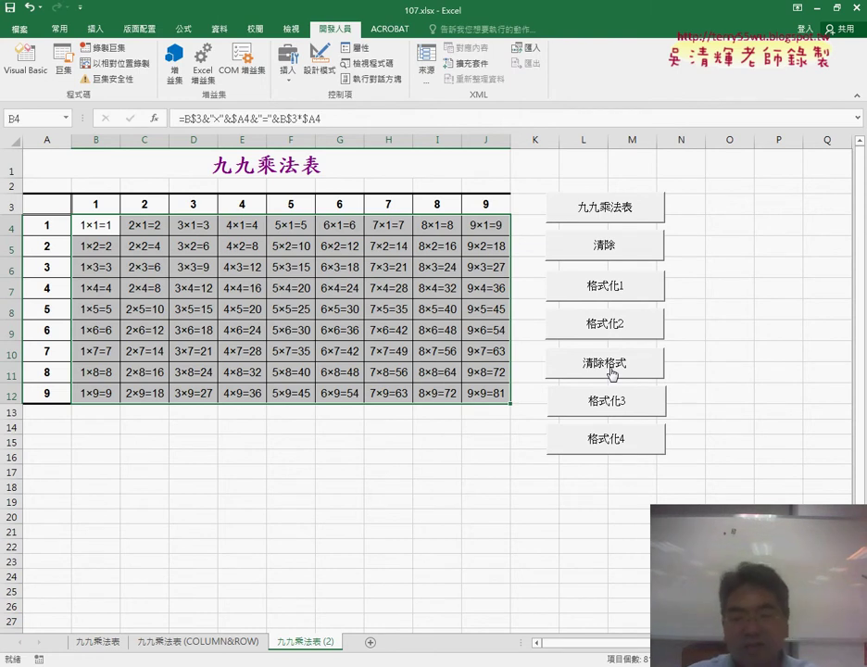
Draw a red circle and arrows over the table, then erase the annotations
{"action": "mouse_move", "coordinate": [574, 463]}
{"action": "left_mouse_down"}
{"action": "mouse_move", "coordinate": [553, 451]}
{"action": "mouse_move", "coordinate": [671, 437]}
{"action": "mouse_move", "coordinate": [608, 479]}
{"action": "left_mouse_up"}
{"action": "left_click_drag", "start_coordinate": [673, 447], "coordinate": [738, 505]}
{"action": "left_click_drag", "start_coordinate": [672, 442], "coordinate": [702, 439]}
{"action": "key", "text": "Escape"}
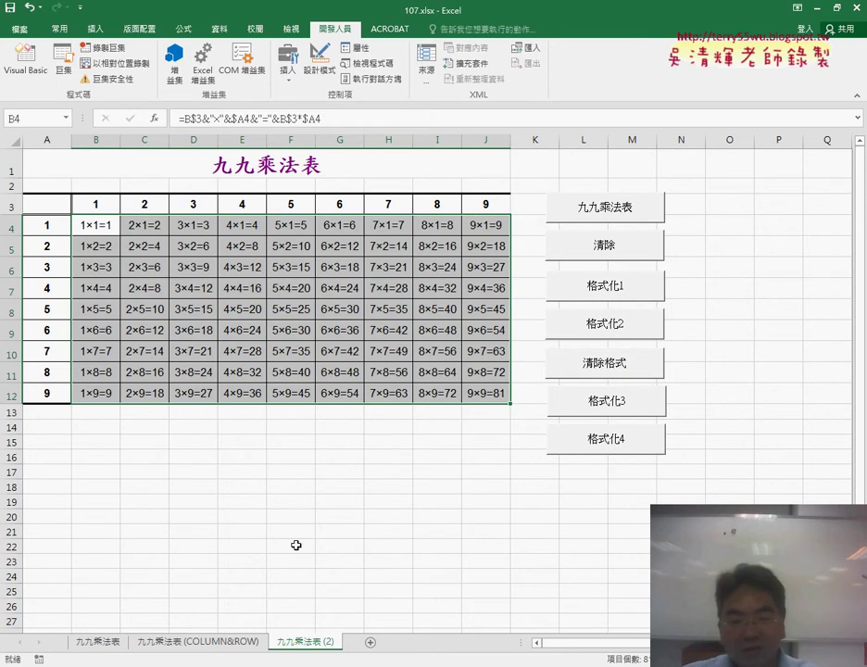
Compare the empty COLUMN&ROW grid with row 3 and column A of the finished 九九乘法表 sheet
{"action": "left_click", "coordinate": [199, 641]}
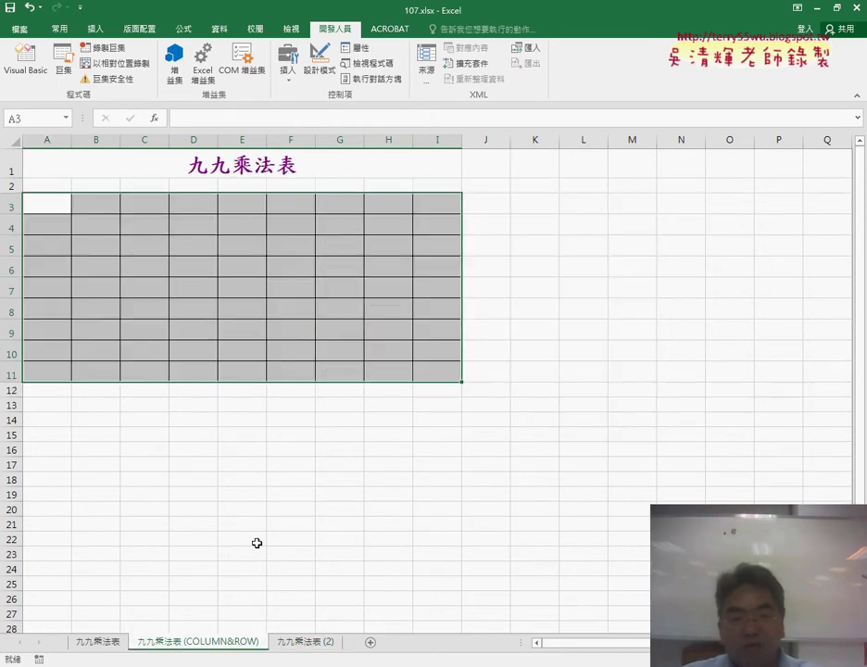
{"action": "left_click", "coordinate": [257, 543]}
{"action": "left_click", "coordinate": [98, 644]}
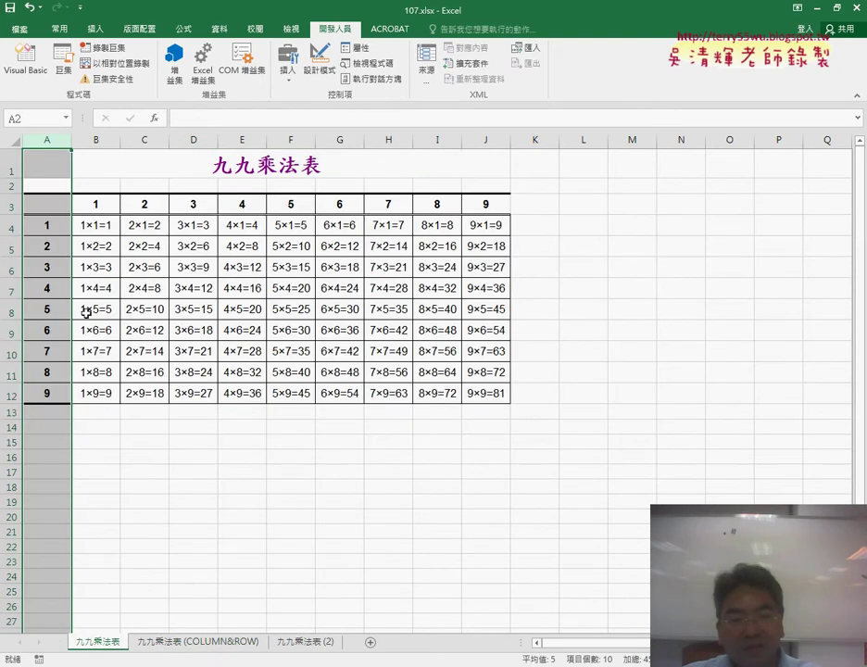
{"action": "left_click", "coordinate": [11, 204]}
{"action": "left_click", "coordinate": [48, 139]}
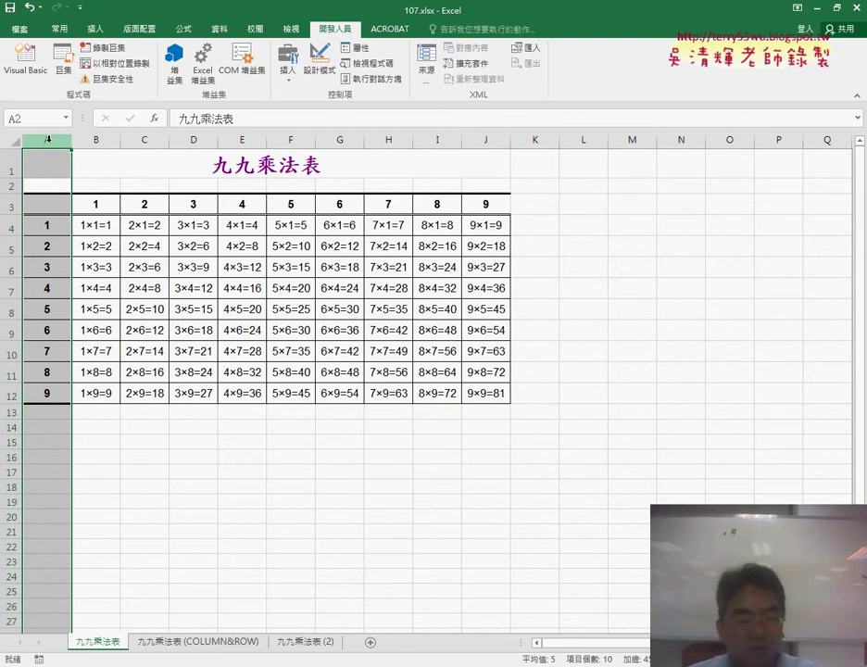
{"action": "left_click", "coordinate": [222, 642]}
Insert =COLUMN() into A3 via Insert Function, fill it to I11, then delete it
{"action": "left_click", "coordinate": [41, 200]}
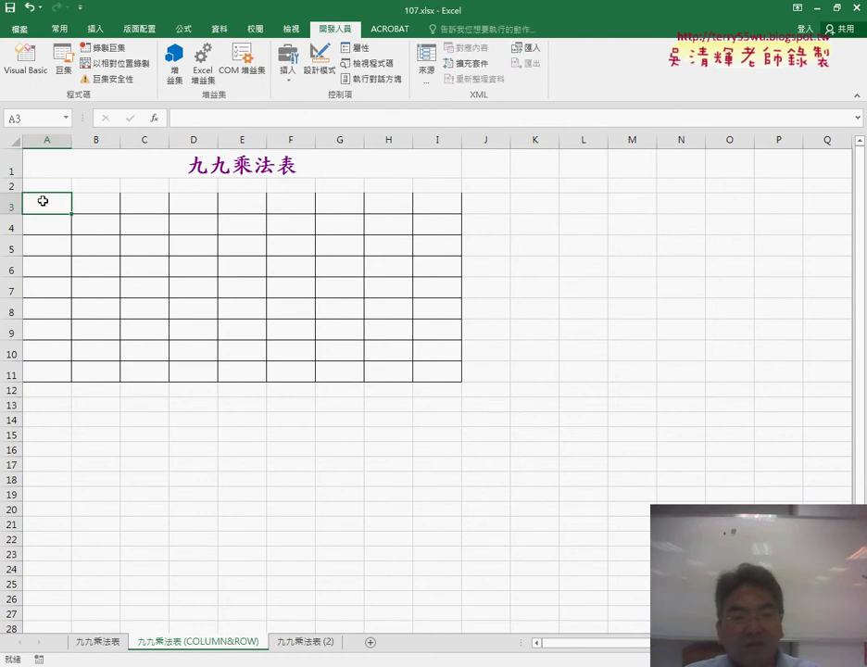
{"action": "left_click", "coordinate": [155, 117]}
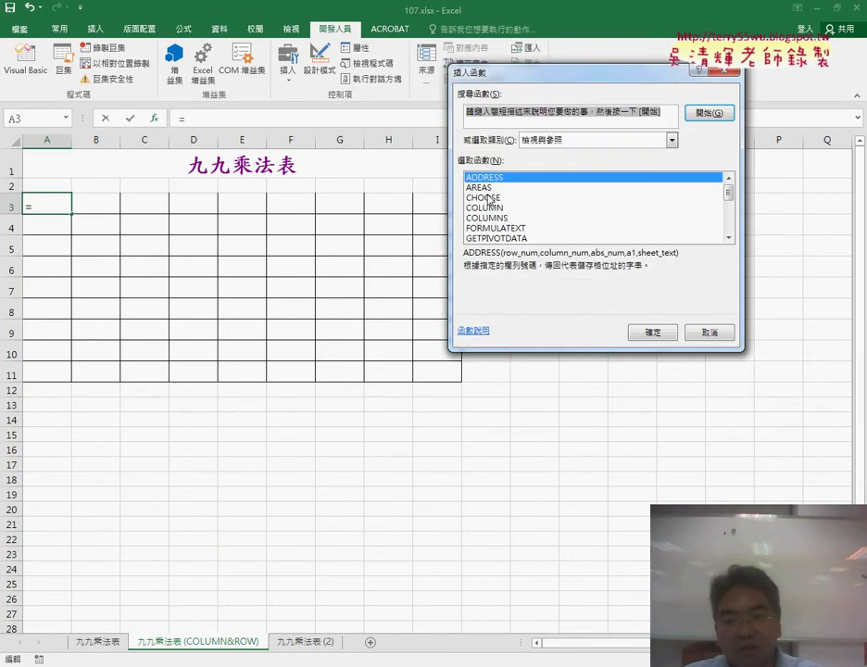
{"action": "left_click", "coordinate": [671, 140]}
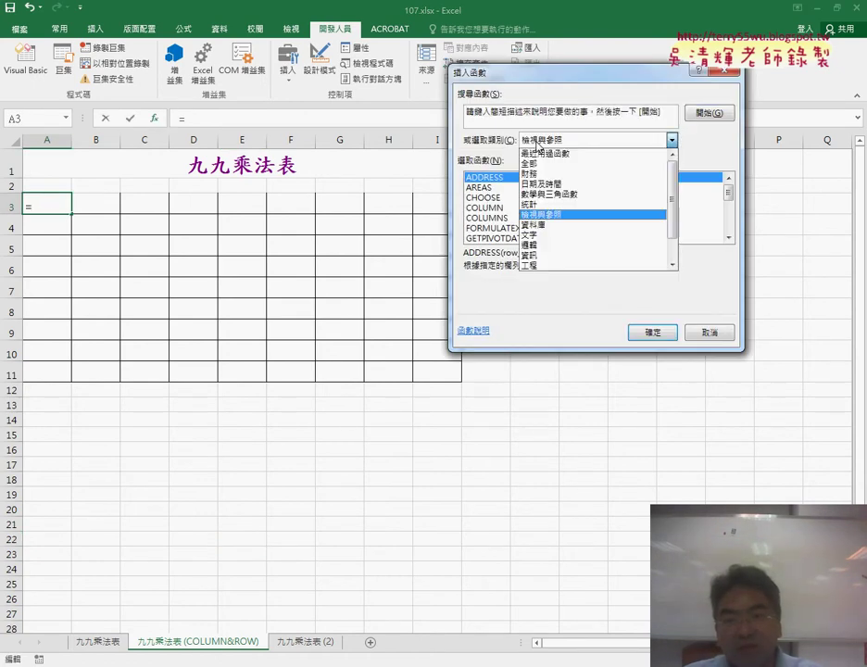
{"action": "left_click", "coordinate": [574, 213]}
{"action": "left_click", "coordinate": [489, 209]}
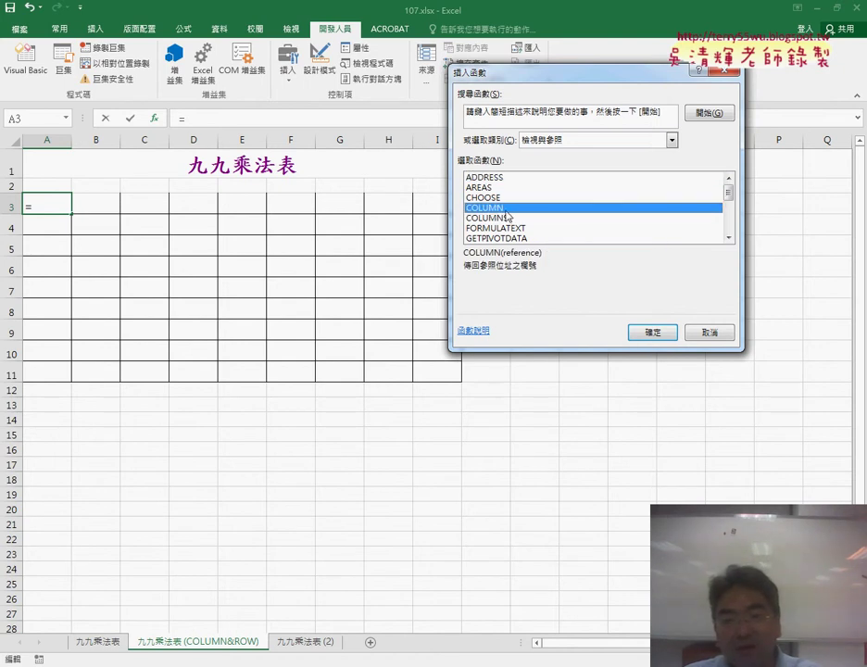
{"action": "left_click", "coordinate": [651, 331]}
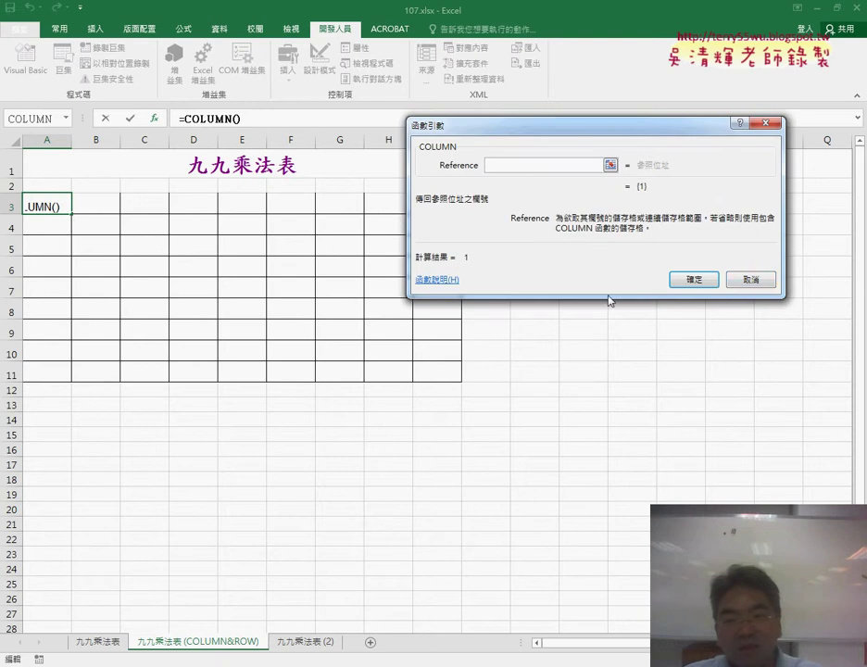
{"action": "left_click", "coordinate": [711, 278]}
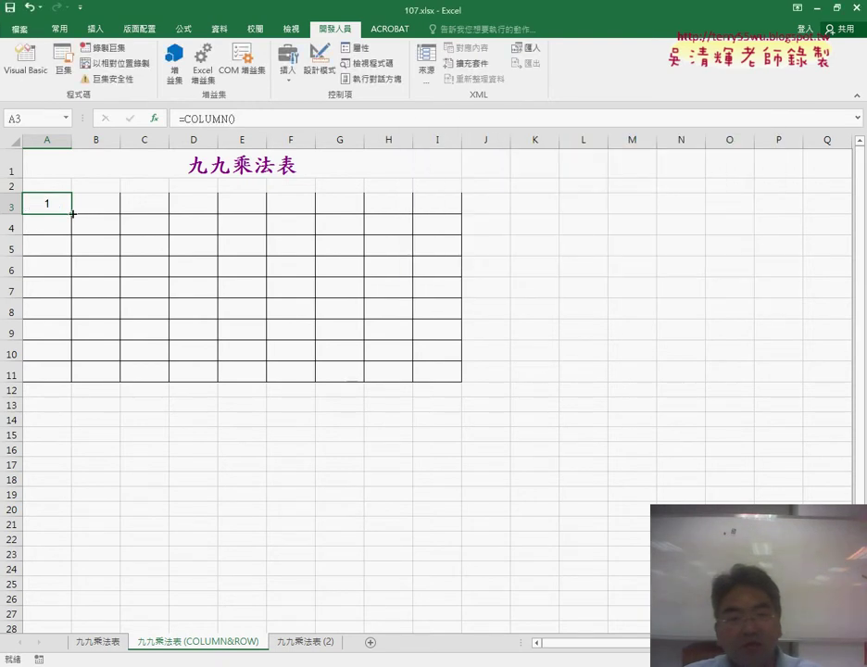
{"action": "mouse_move", "coordinate": [72, 213]}
{"action": "left_mouse_down"}
{"action": "mouse_move", "coordinate": [454, 214]}
{"action": "mouse_move", "coordinate": [460, 379]}
{"action": "left_mouse_up"}
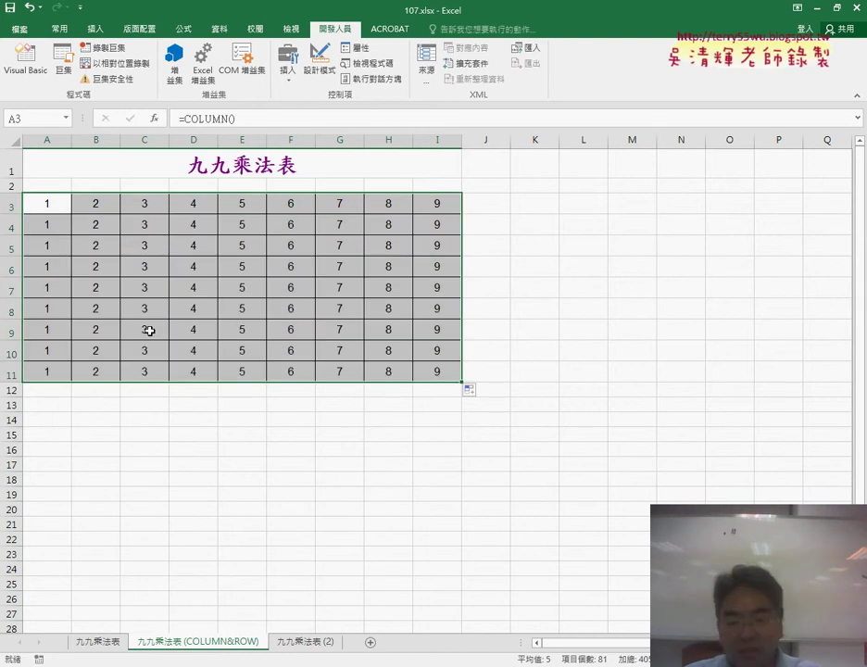
{"action": "key", "text": "Delete"}
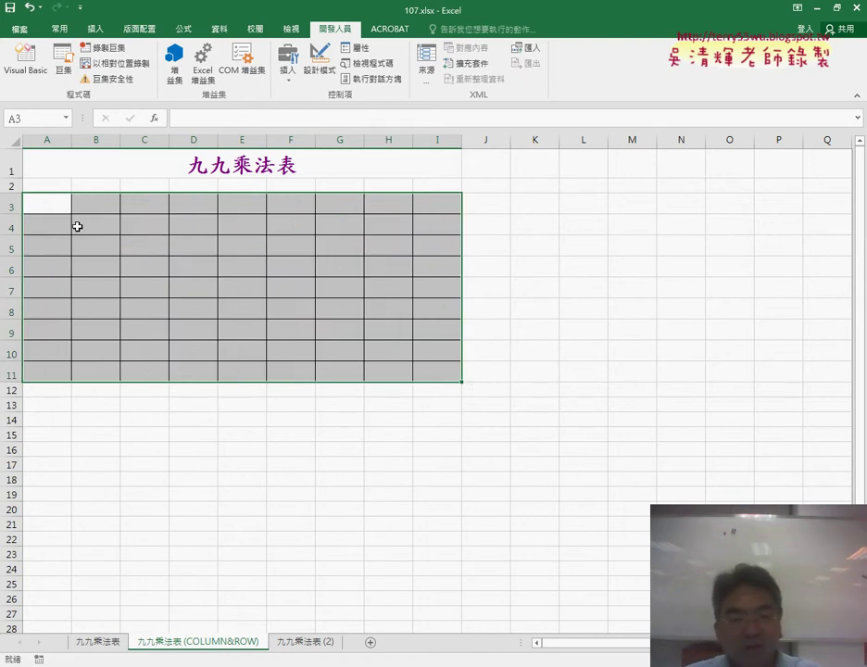
Insert =ROW() into A3 via Insert Function and fill it across and down to I11
{"action": "left_click", "coordinate": [46, 204]}
{"action": "left_click", "coordinate": [154, 118]}
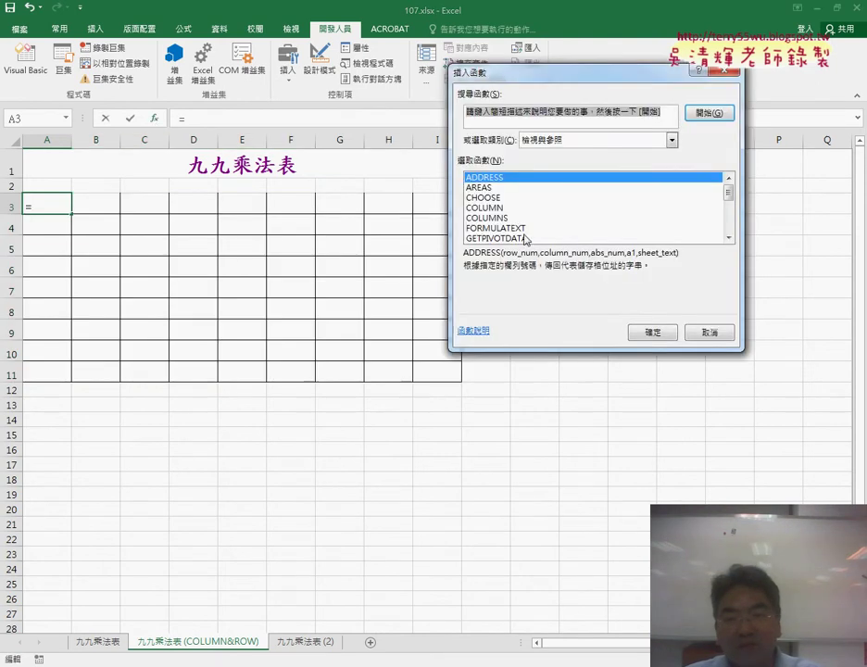
{"action": "left_click", "coordinate": [728, 238]}
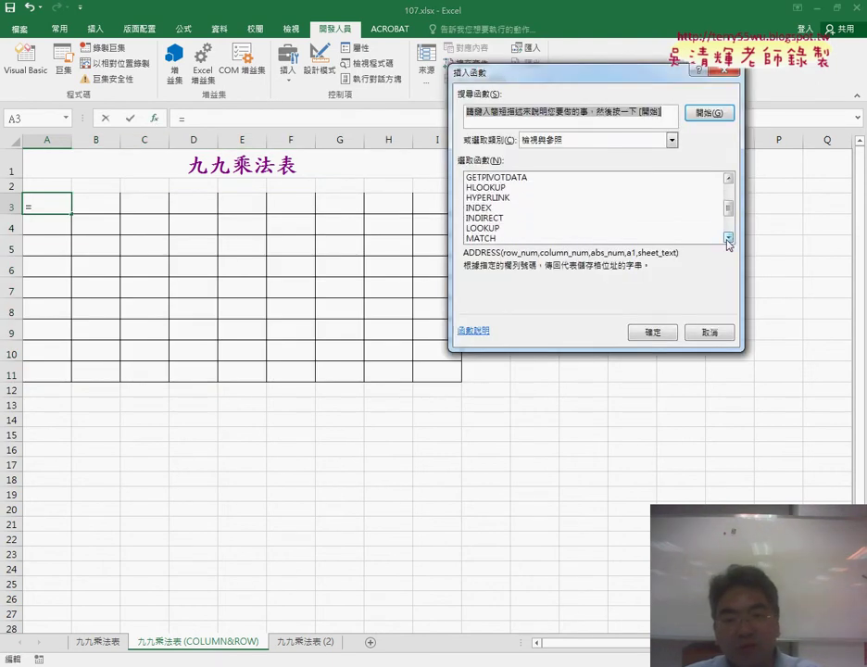
{"action": "left_click", "coordinate": [728, 238]}
{"action": "left_click", "coordinate": [592, 218]}
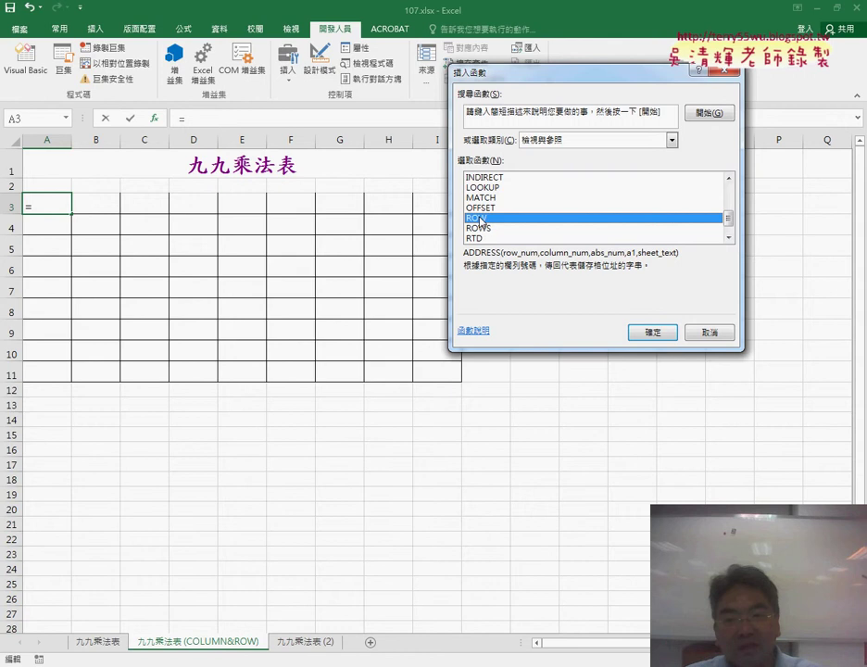
{"action": "left_click", "coordinate": [652, 334]}
{"action": "left_click", "coordinate": [710, 282]}
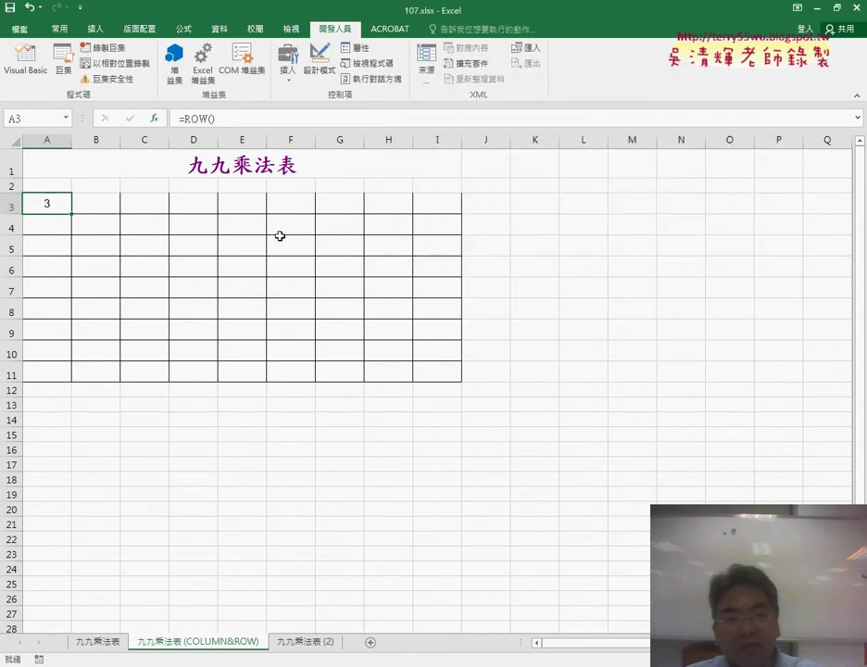
{"action": "left_click_drag", "start_coordinate": [70, 213], "coordinate": [463, 215]}
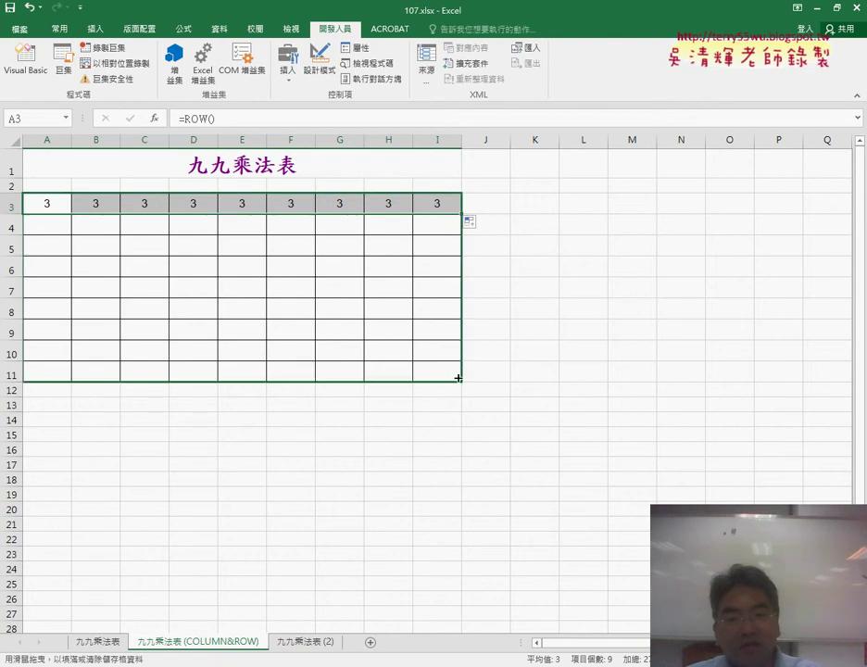
{"action": "left_click_drag", "start_coordinate": [463, 214], "coordinate": [460, 381]}
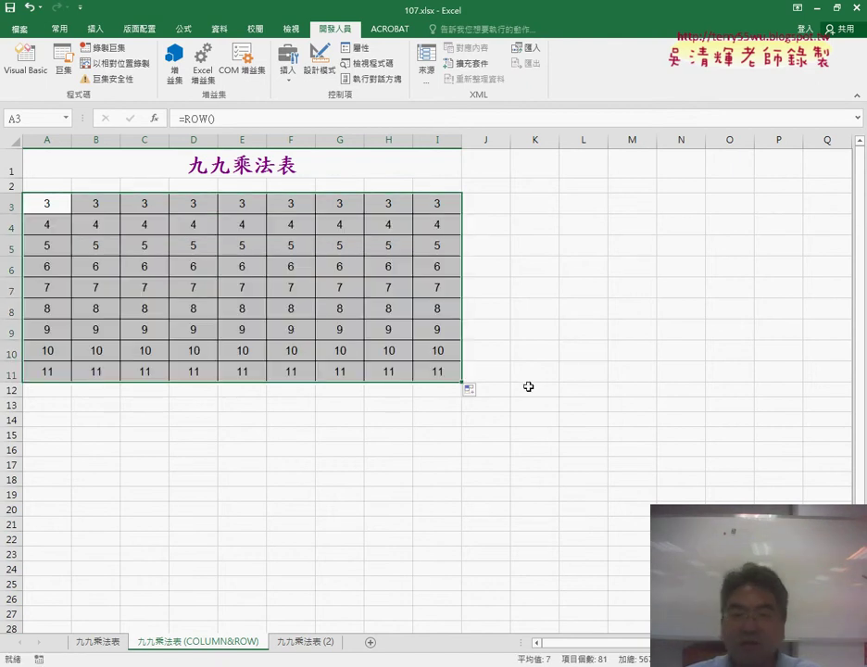
Change A3 to =ROW()-2 and refill it over A3:I11 so rows show 1 through 9
{"action": "left_click", "coordinate": [66, 202]}
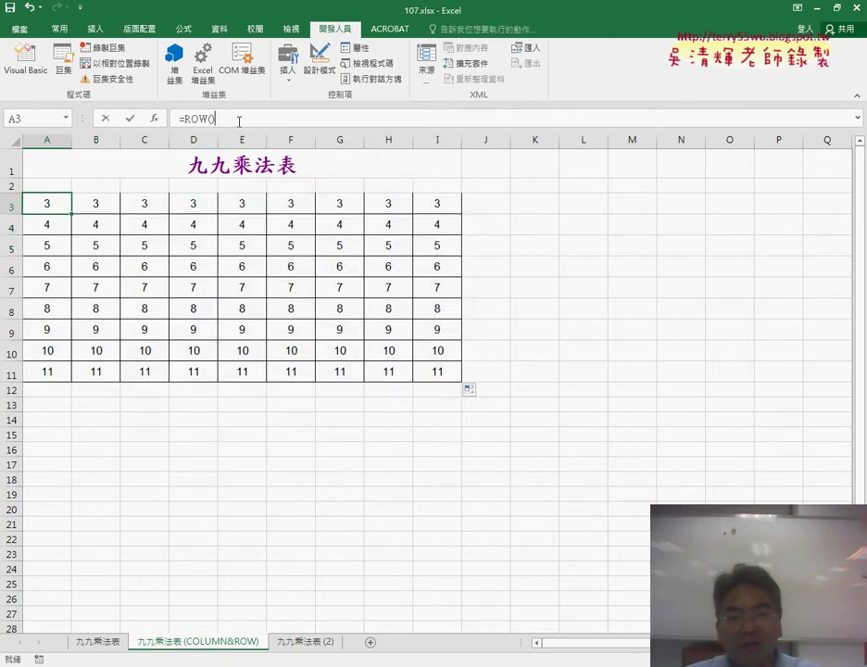
{"action": "left_click", "coordinate": [275, 121]}
{"action": "type", "text": "-"}
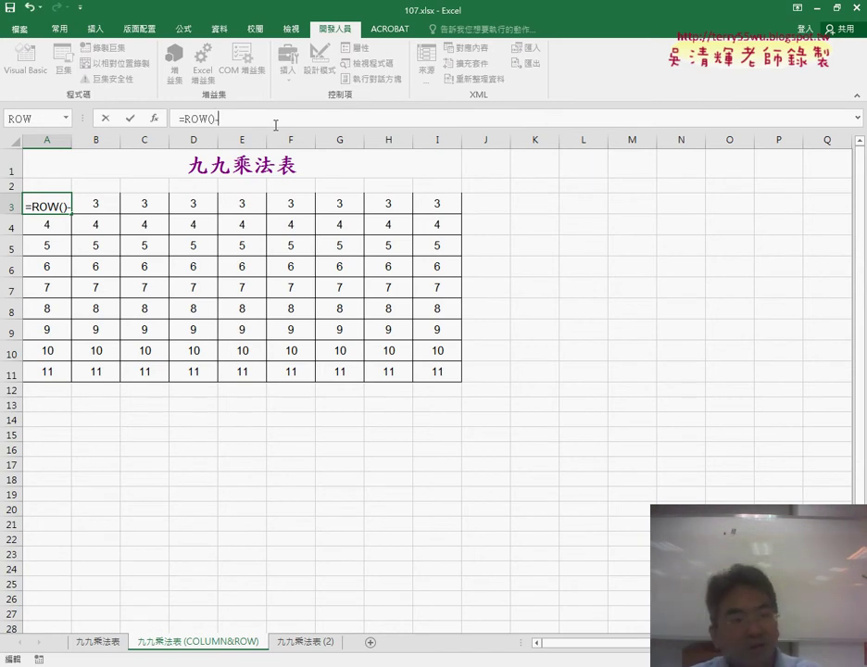
{"action": "type", "text": "2"}
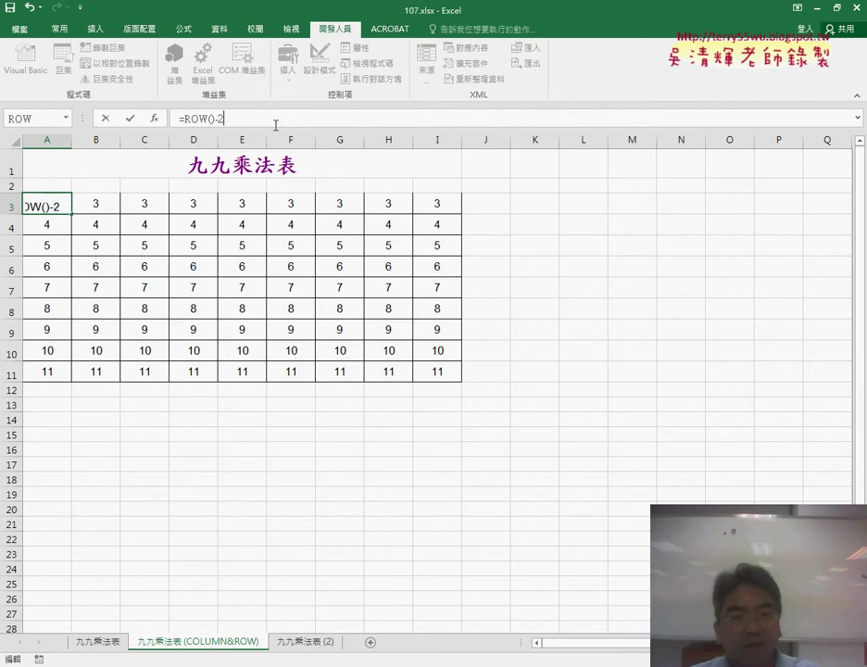
{"action": "left_click", "coordinate": [130, 120]}
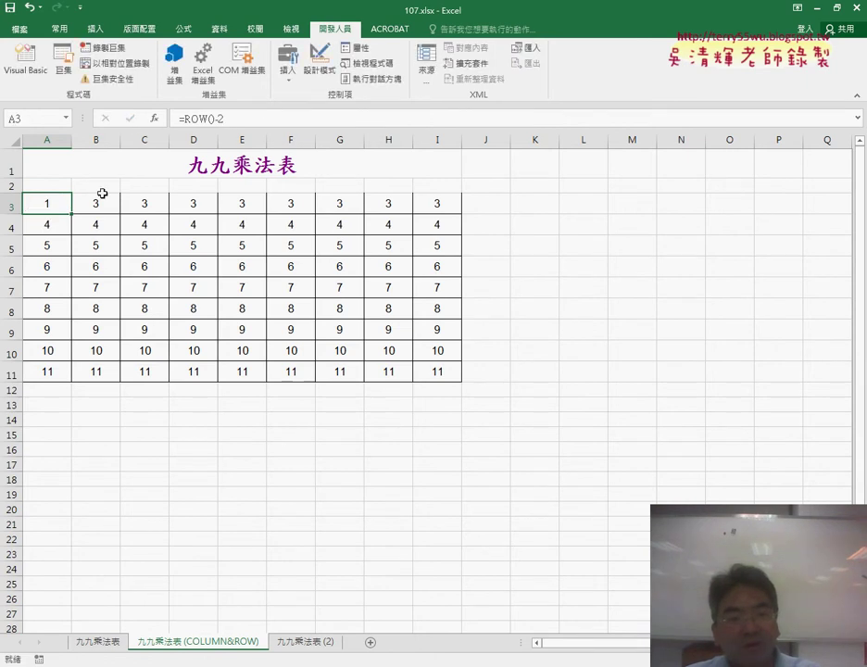
{"action": "mouse_move", "coordinate": [70, 213]}
{"action": "left_mouse_down"}
{"action": "mouse_move", "coordinate": [462, 214]}
{"action": "mouse_move", "coordinate": [462, 380]}
{"action": "left_mouse_up"}
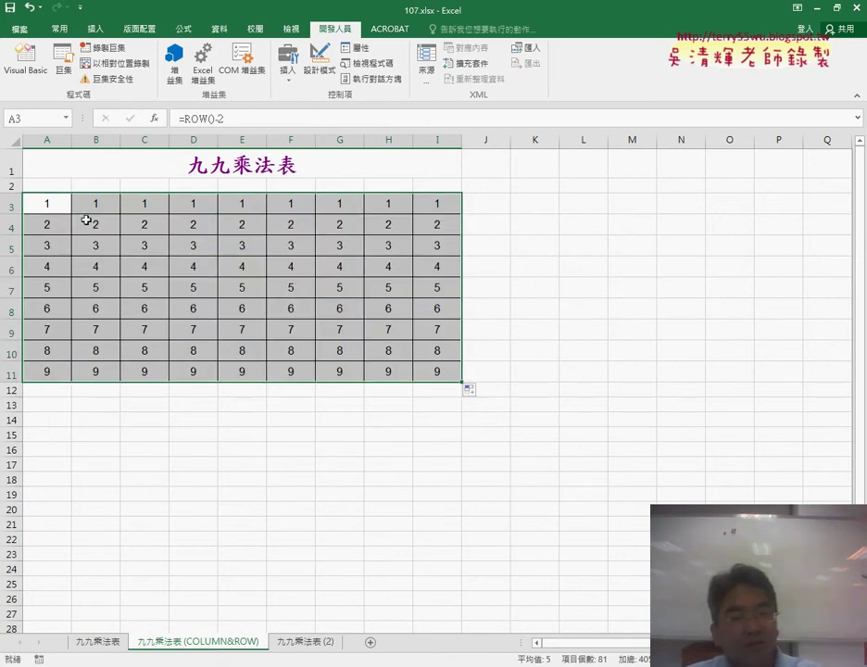
{"action": "left_click", "coordinate": [49, 204]}
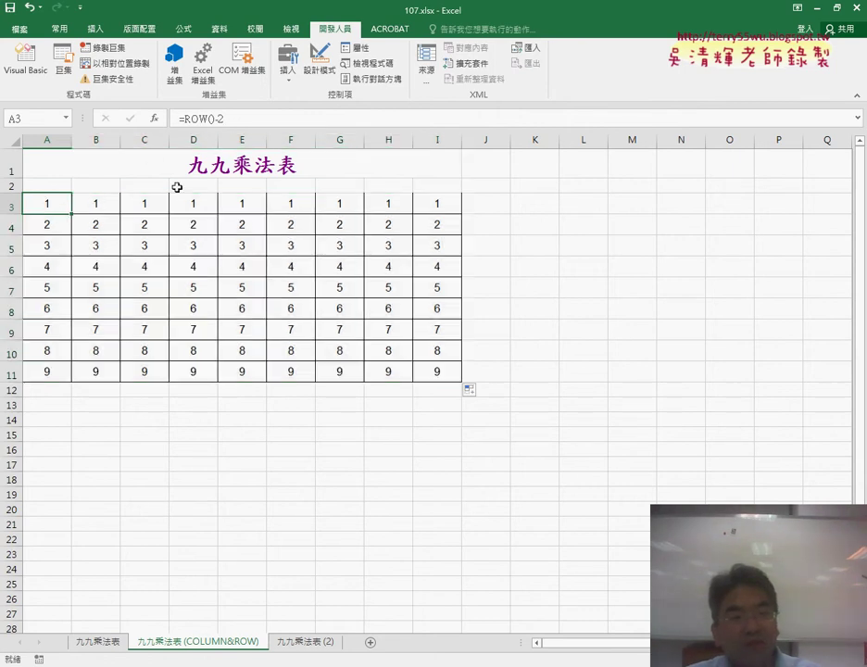
Cut ROW()-2 from the A3 formula and insert COLUMN() in its place
{"action": "left_click", "coordinate": [184, 118]}
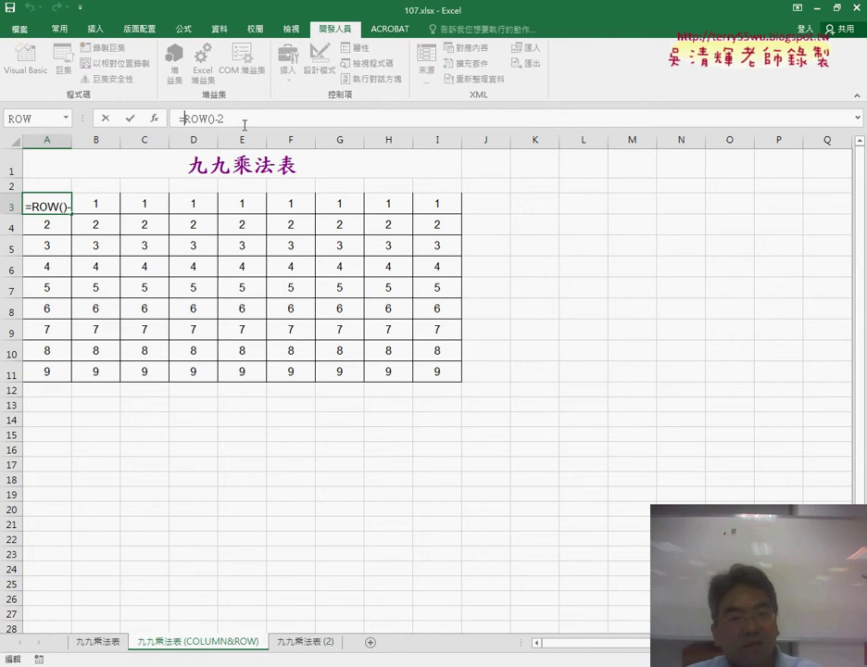
{"action": "left_click_drag", "start_coordinate": [242, 123], "coordinate": [189, 120]}
{"action": "right_click", "coordinate": [189, 120]}
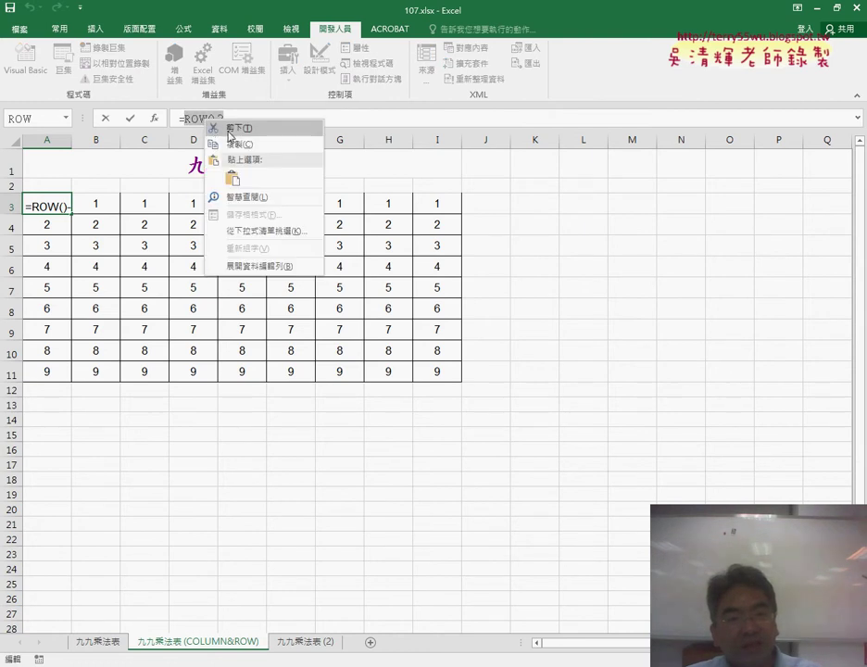
{"action": "left_click", "coordinate": [195, 126]}
{"action": "left_click", "coordinate": [155, 117]}
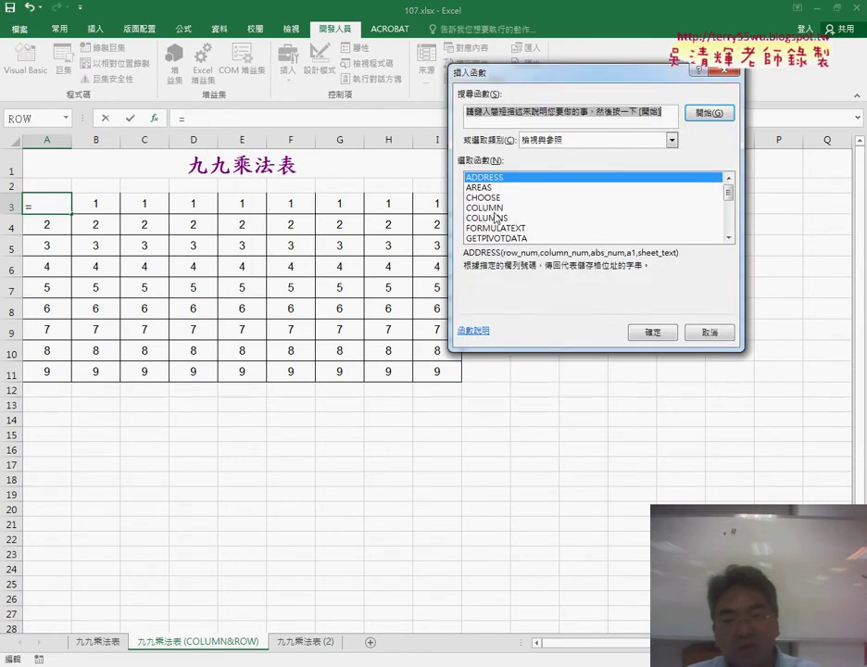
{"action": "double_click", "coordinate": [496, 209]}
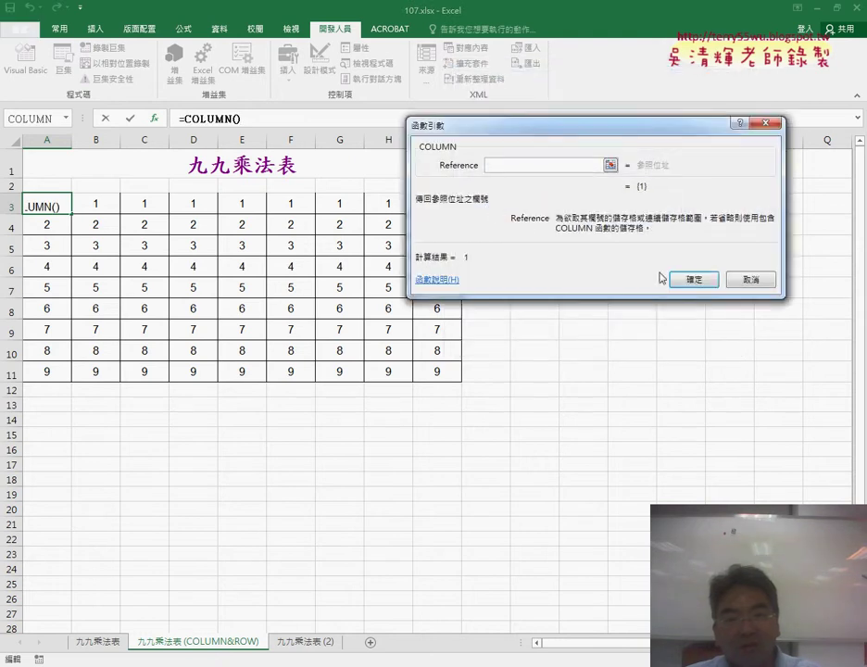
{"action": "left_click", "coordinate": [675, 276]}
{"action": "left_click", "coordinate": [302, 120]}
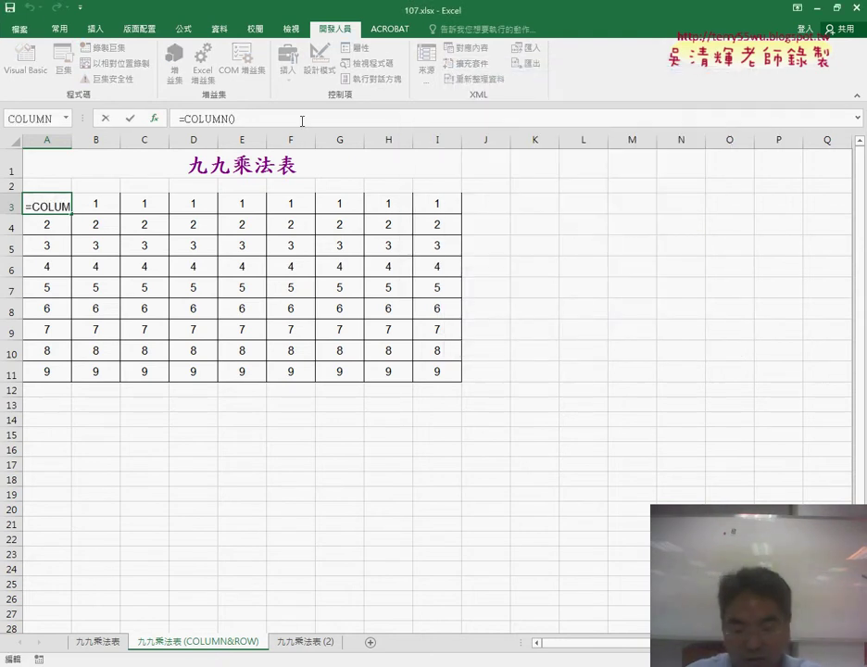
Extend the formula to =COLUMN()&"x"&ROW()-2&"="&COLUMN()*ROW()-2
{"action": "type", "text": "&\""}
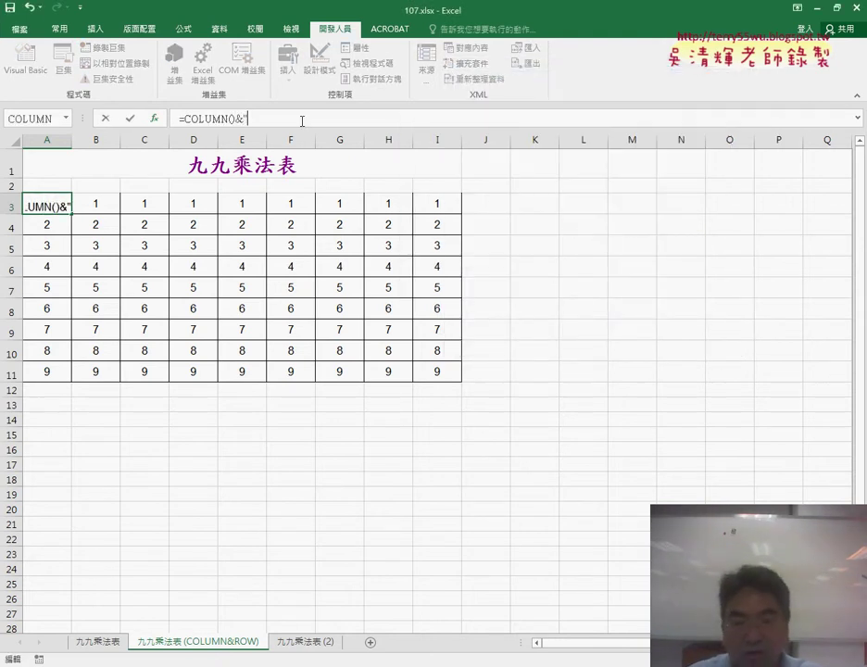
{"action": "type", "text": "x\"&"}
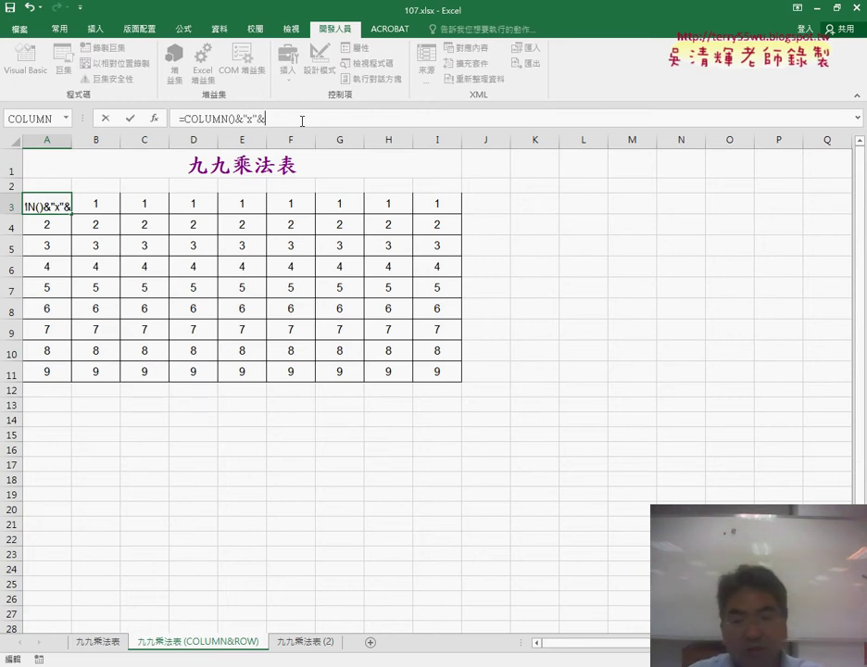
{"action": "type", "text": "ROW()-2&"}
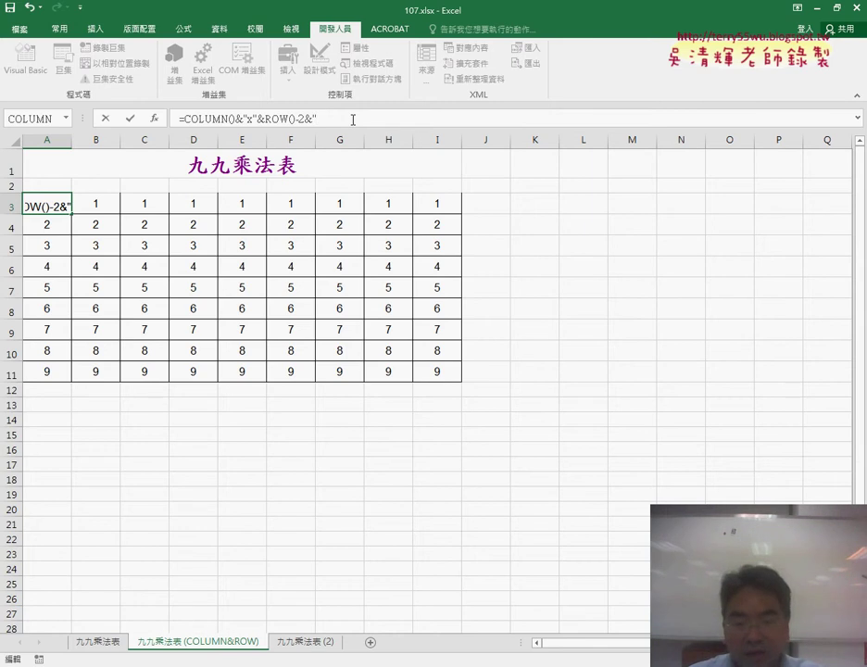
{"action": "type", "text": "=\""}
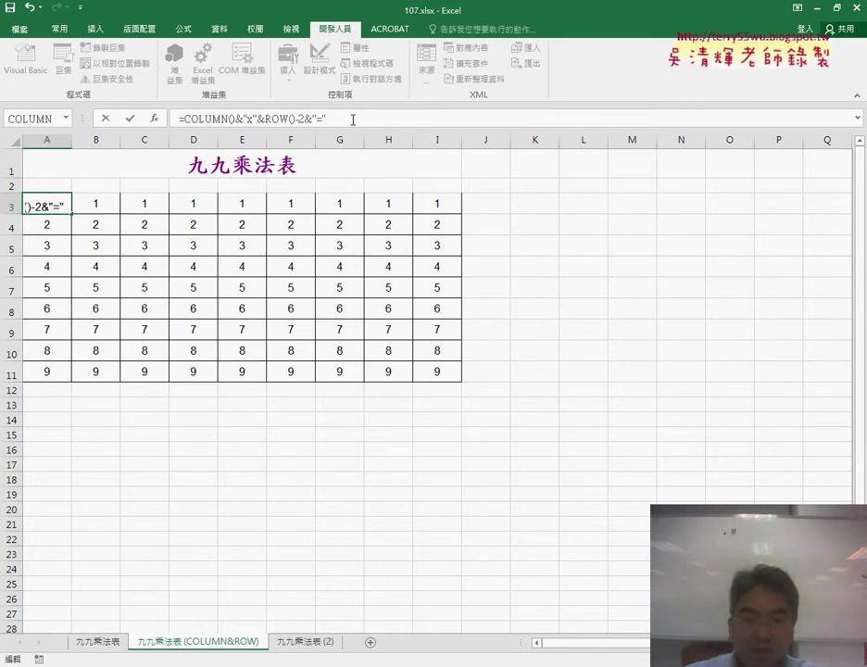
{"action": "type", "text": "&"}
{"action": "left_click_drag", "start_coordinate": [183, 119], "coordinate": [297, 118]}
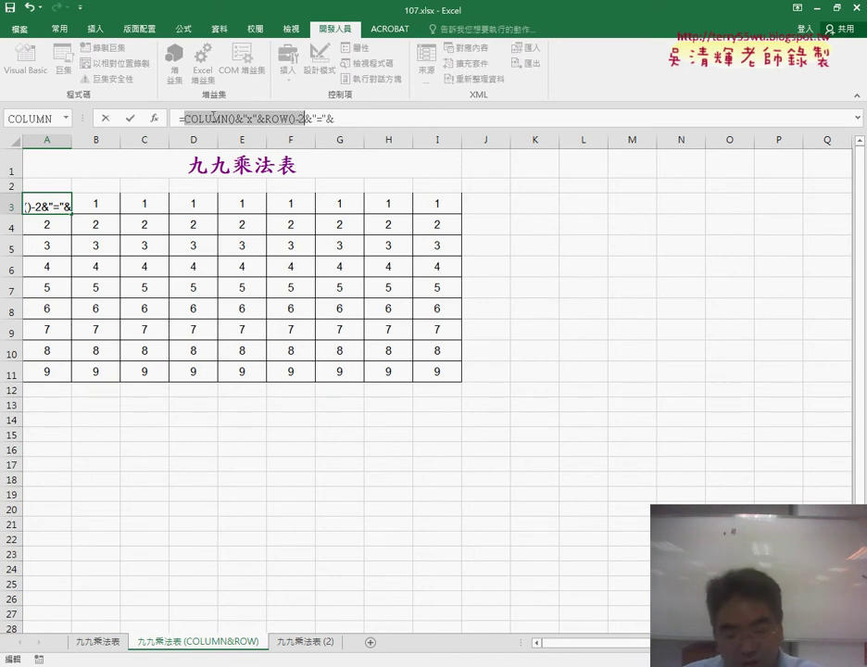
{"action": "key", "text": "ctrl+c"}
{"action": "left_click", "coordinate": [369, 118]}
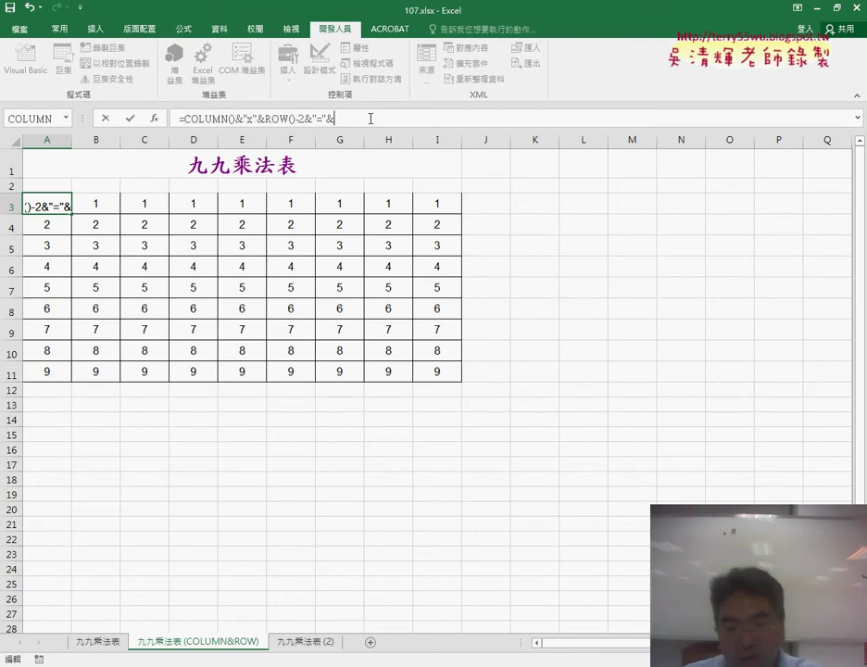
{"action": "key", "text": "ctrl+v"}
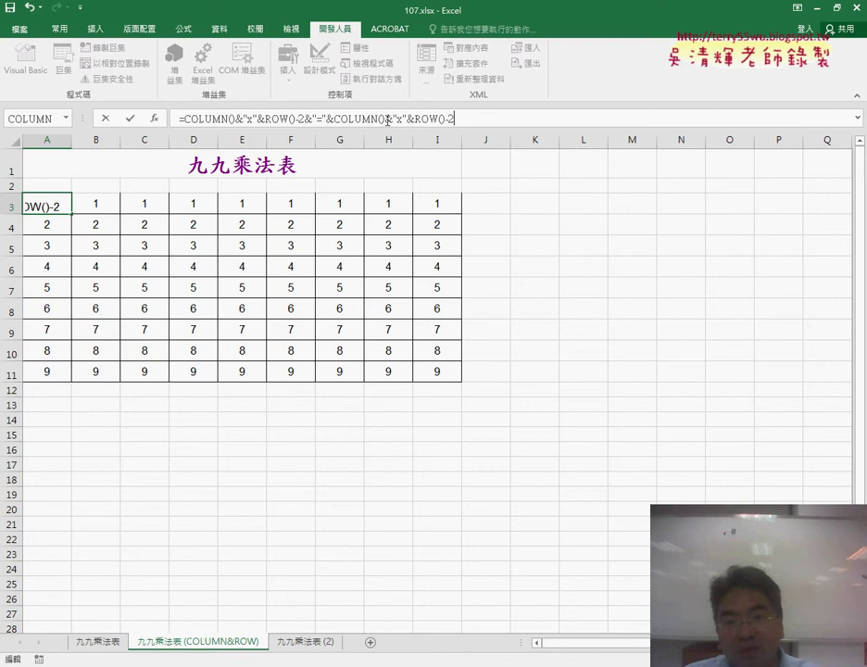
{"action": "left_click_drag", "start_coordinate": [385, 118], "coordinate": [413, 119]}
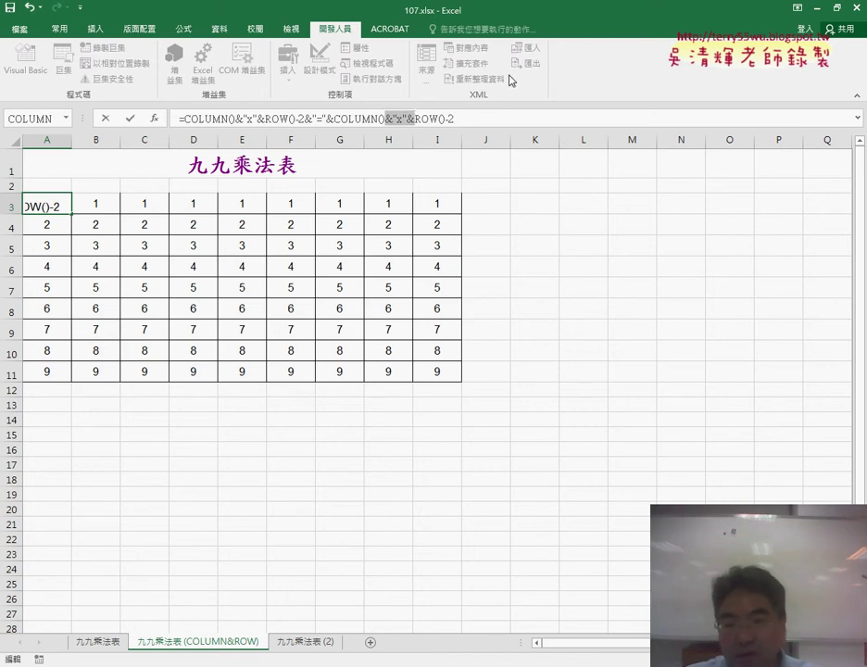
{"action": "type", "text": "*"}
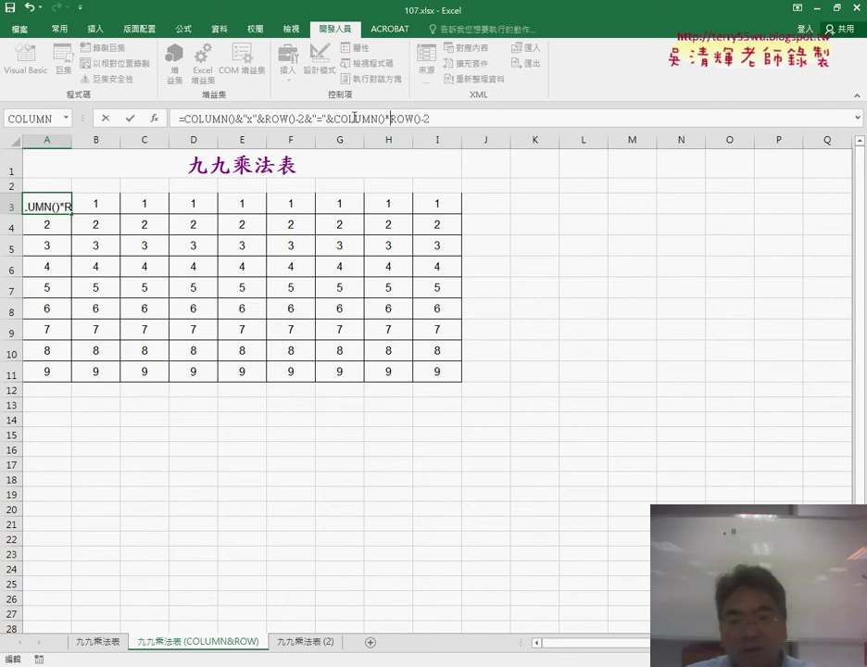
{"action": "left_click_drag", "start_coordinate": [335, 119], "coordinate": [451, 119]}
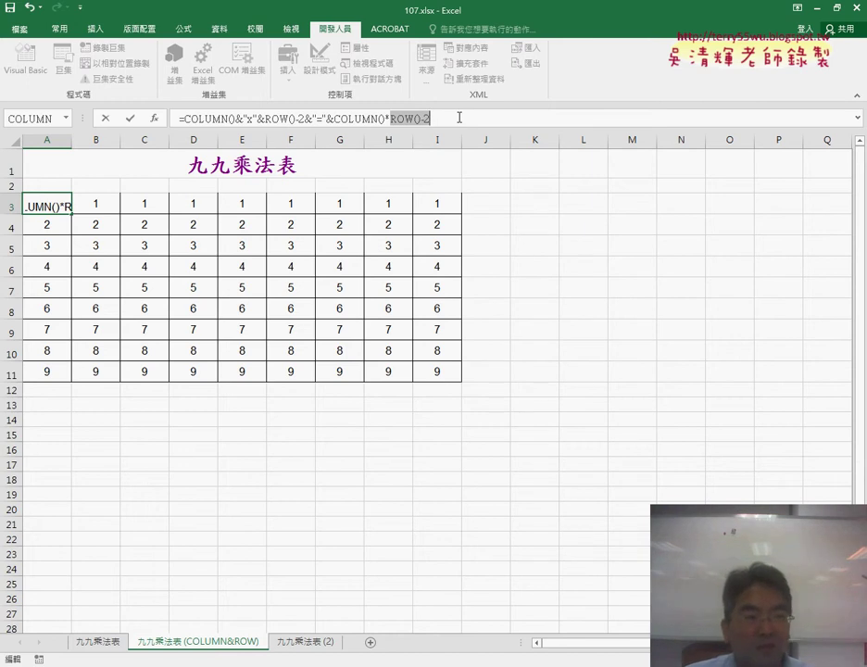
Commit A3, fill across row 3, then parenthesise the product term as *(ROW()-2)
{"action": "left_click", "coordinate": [131, 118]}
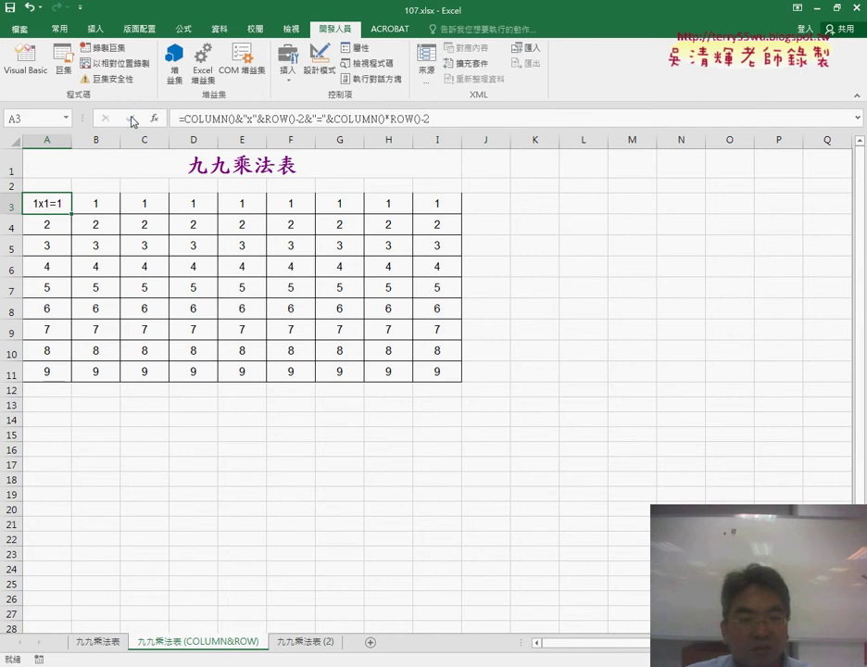
{"action": "mouse_move", "coordinate": [72, 214]}
{"action": "left_mouse_down"}
{"action": "mouse_move", "coordinate": [459, 215]}
{"action": "mouse_move", "coordinate": [461, 241]}
{"action": "mouse_move", "coordinate": [460, 218]}
{"action": "left_mouse_up"}
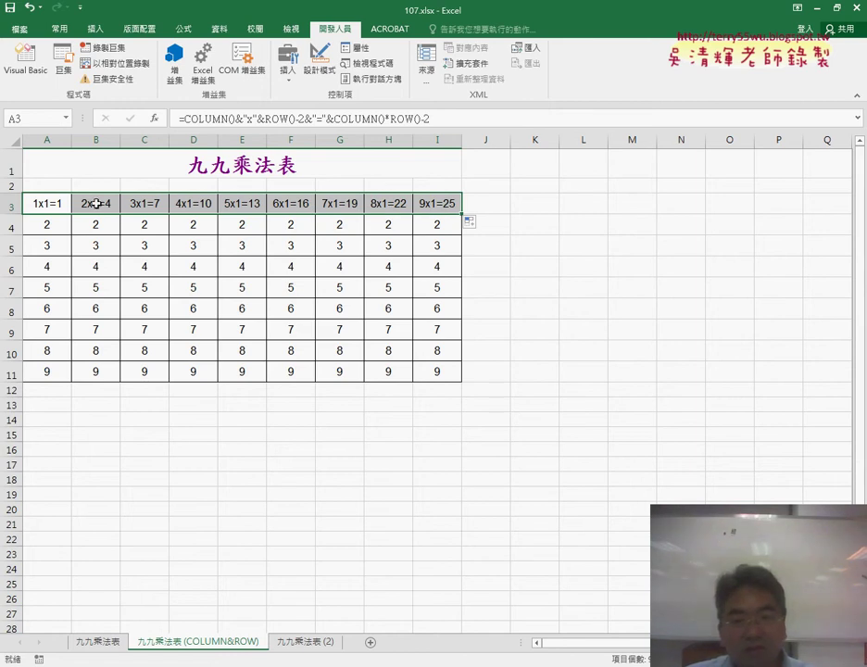
{"action": "left_click", "coordinate": [392, 119]}
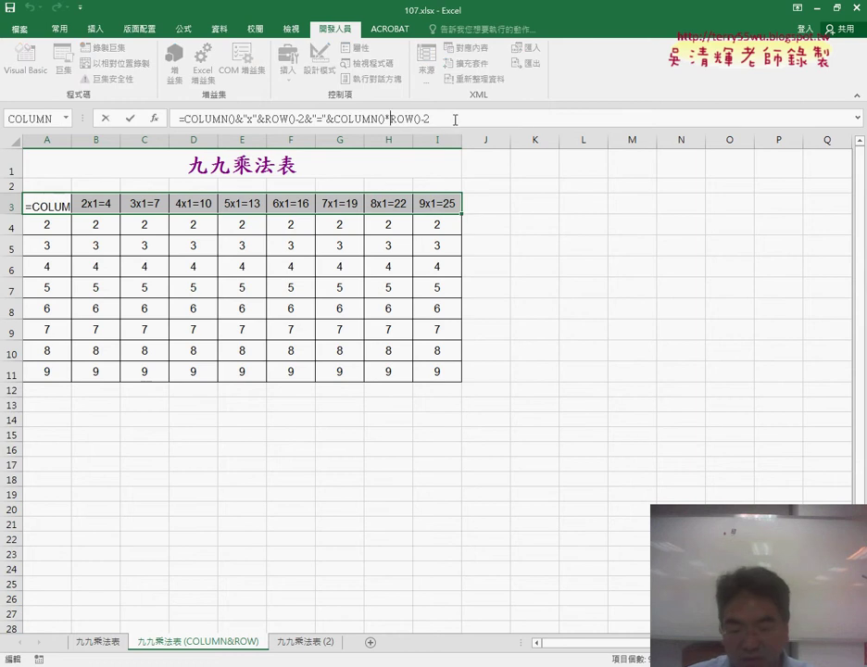
{"action": "type", "text": "("}
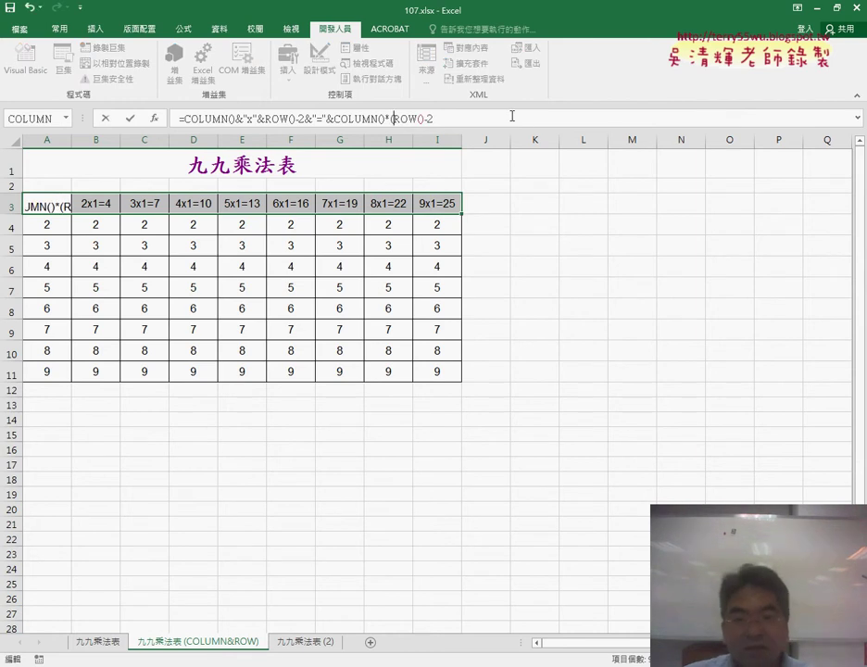
{"action": "left_click", "coordinate": [486, 121]}
{"action": "type", "text": ")"}
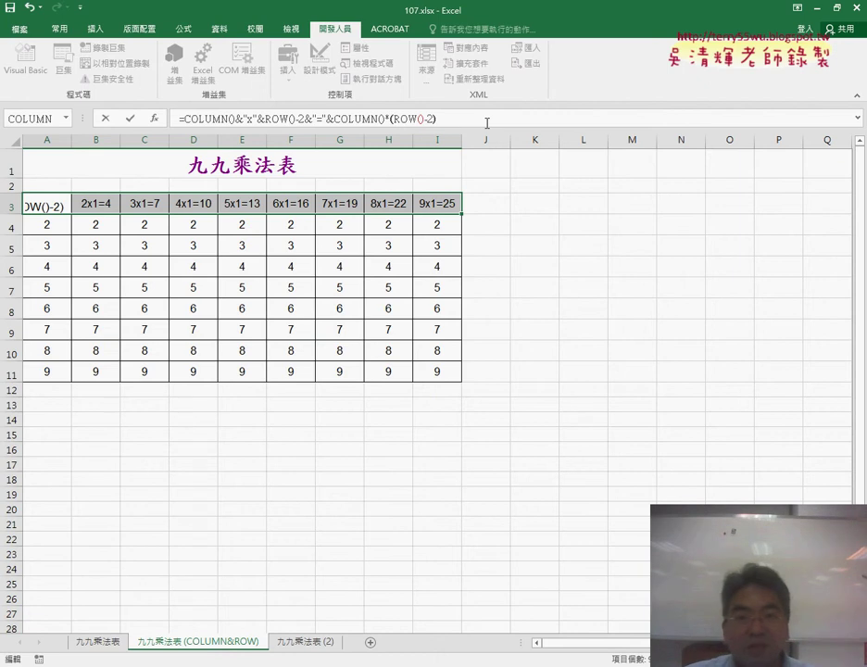
Confirm the corrected formula and fill it over A3:I11, giving 1x1=1 through 9x9=81
{"action": "left_click_drag", "start_coordinate": [433, 119], "coordinate": [389, 119]}
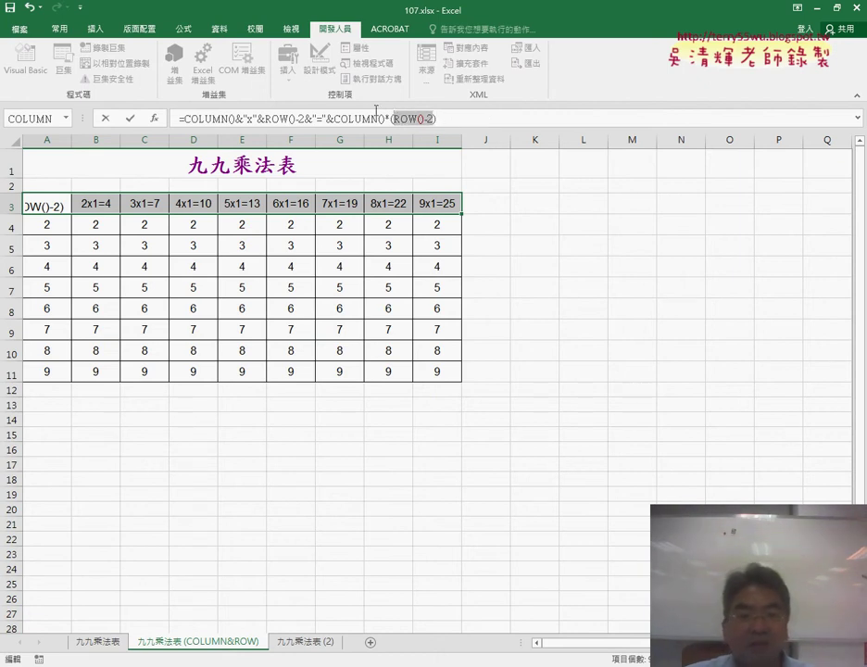
{"action": "key", "text": "Tab"}
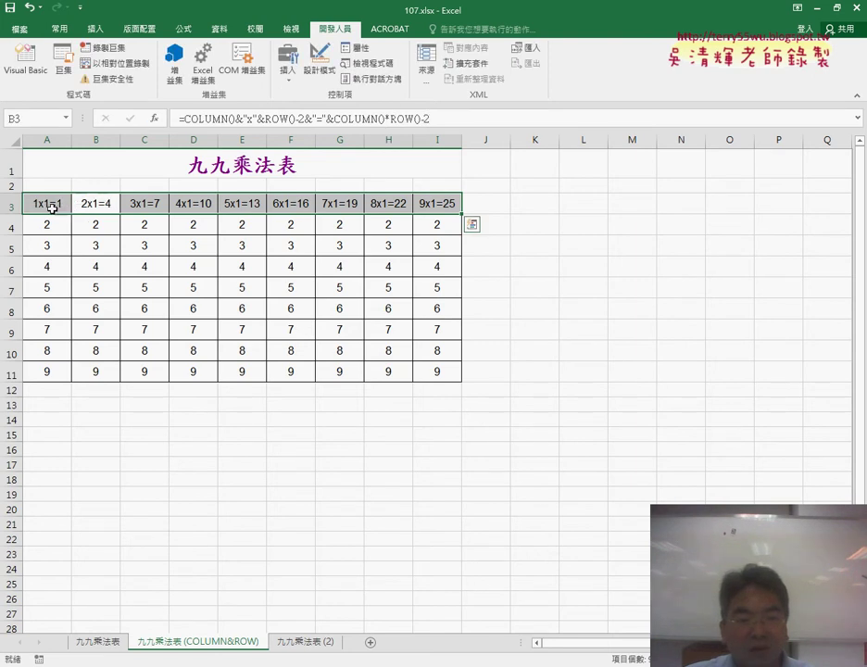
{"action": "left_click", "coordinate": [52, 208]}
{"action": "mouse_move", "coordinate": [71, 213]}
{"action": "left_mouse_down"}
{"action": "mouse_move", "coordinate": [449, 208]}
{"action": "mouse_move", "coordinate": [456, 375]}
{"action": "left_mouse_up"}
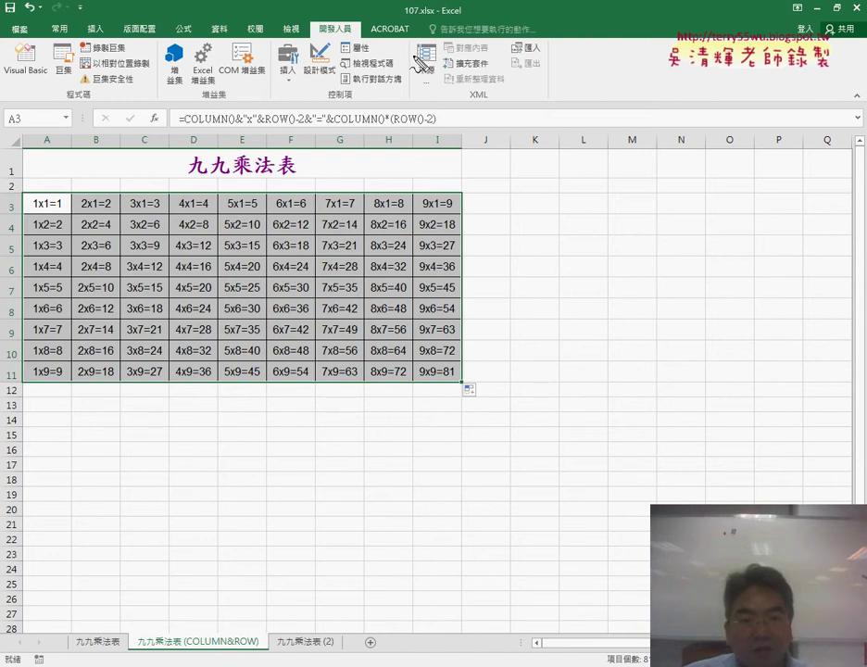
Mark the formula, table, and COLUMN&ROW sheet tabs in red, with an arrow from table to formula
{"action": "left_click_drag", "start_coordinate": [181, 126], "coordinate": [439, 136]}
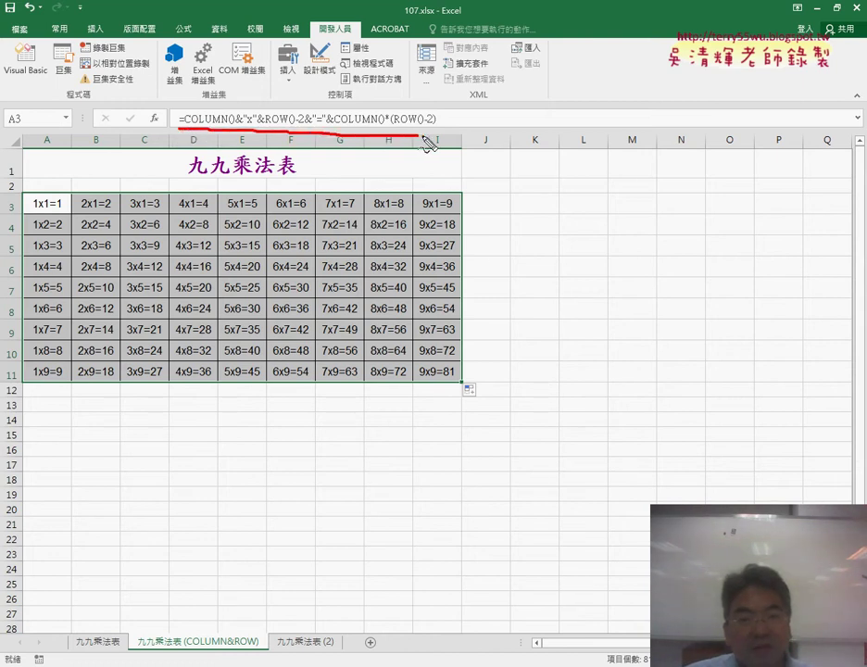
{"action": "left_click_drag", "start_coordinate": [185, 132], "coordinate": [199, 129]}
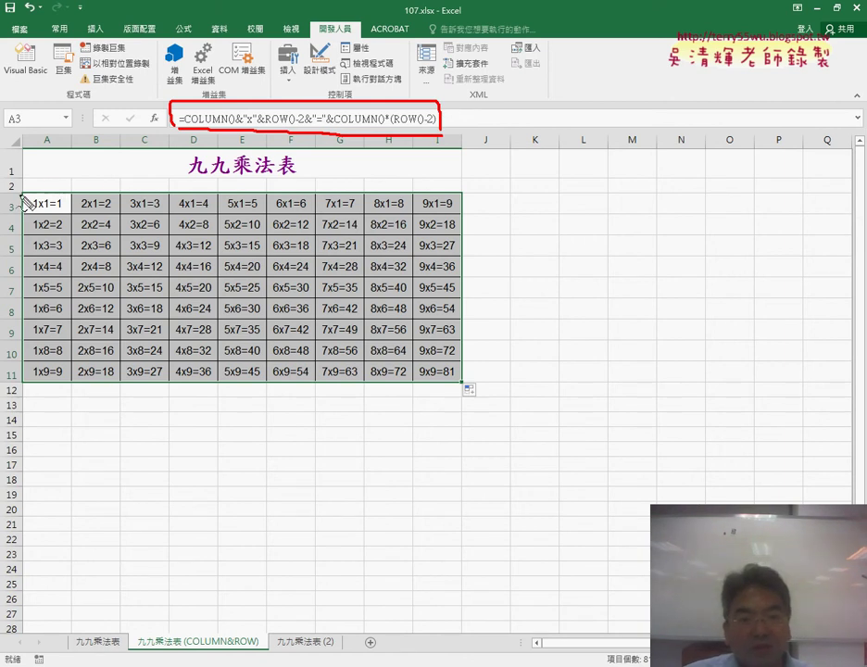
{"action": "left_click_drag", "start_coordinate": [16, 195], "coordinate": [11, 379]}
{"action": "mouse_move", "coordinate": [37, 185]}
{"action": "left_mouse_down"}
{"action": "mouse_move", "coordinate": [455, 200]}
{"action": "mouse_move", "coordinate": [458, 387]}
{"action": "mouse_move", "coordinate": [41, 389]}
{"action": "left_mouse_up"}
{"action": "left_click_drag", "start_coordinate": [476, 267], "coordinate": [445, 120]}
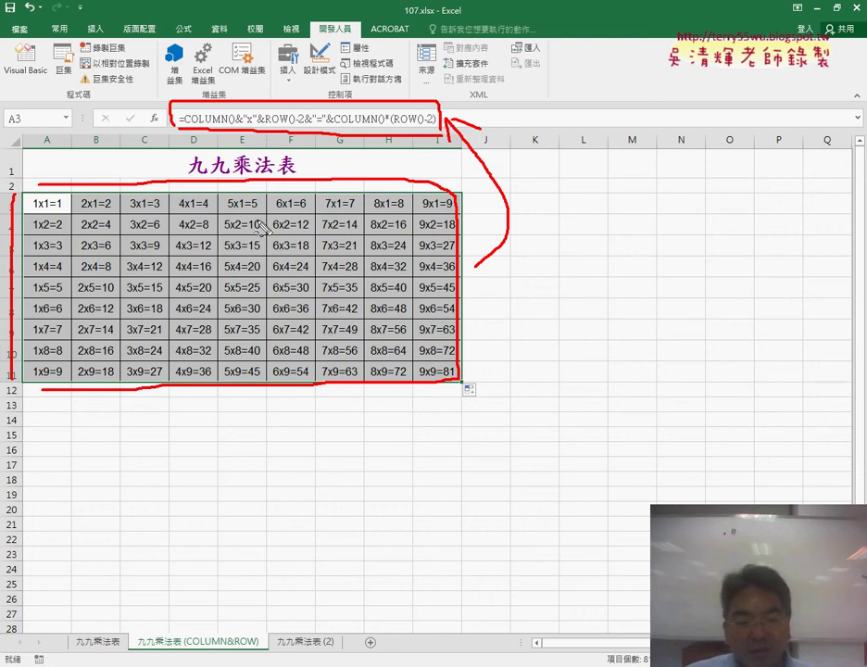
{"action": "mouse_move", "coordinate": [81, 651]}
{"action": "left_mouse_down"}
{"action": "mouse_move", "coordinate": [113, 649]}
{"action": "mouse_move", "coordinate": [148, 597]}
{"action": "mouse_move", "coordinate": [172, 633]}
{"action": "mouse_move", "coordinate": [183, 623]}
{"action": "left_mouse_up"}
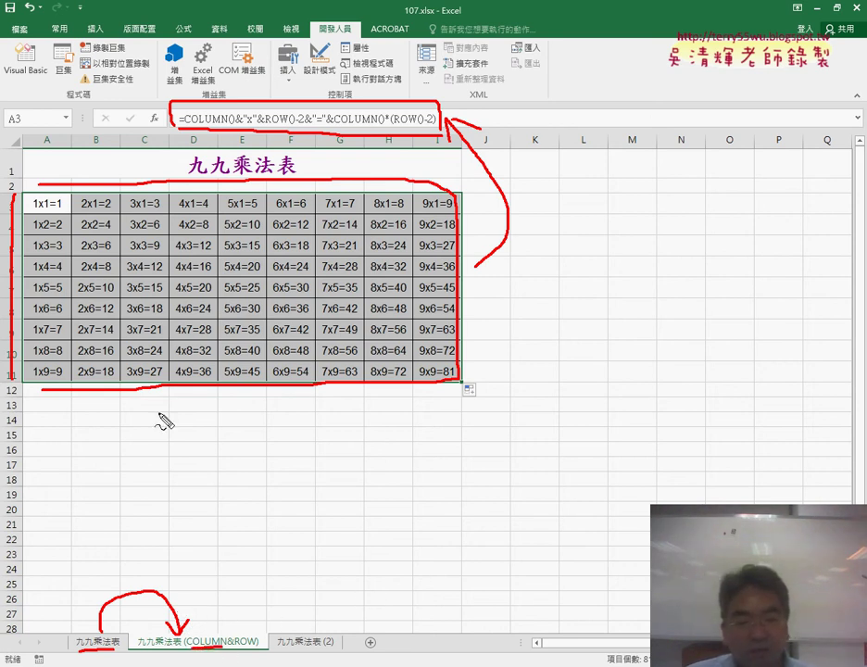
{"action": "left_click_drag", "start_coordinate": [191, 648], "coordinate": [262, 654]}
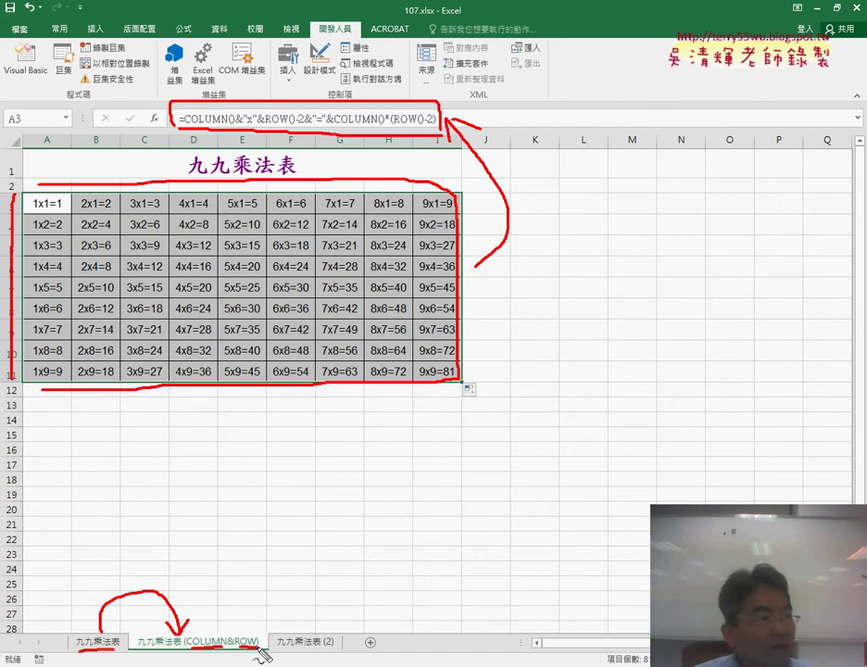